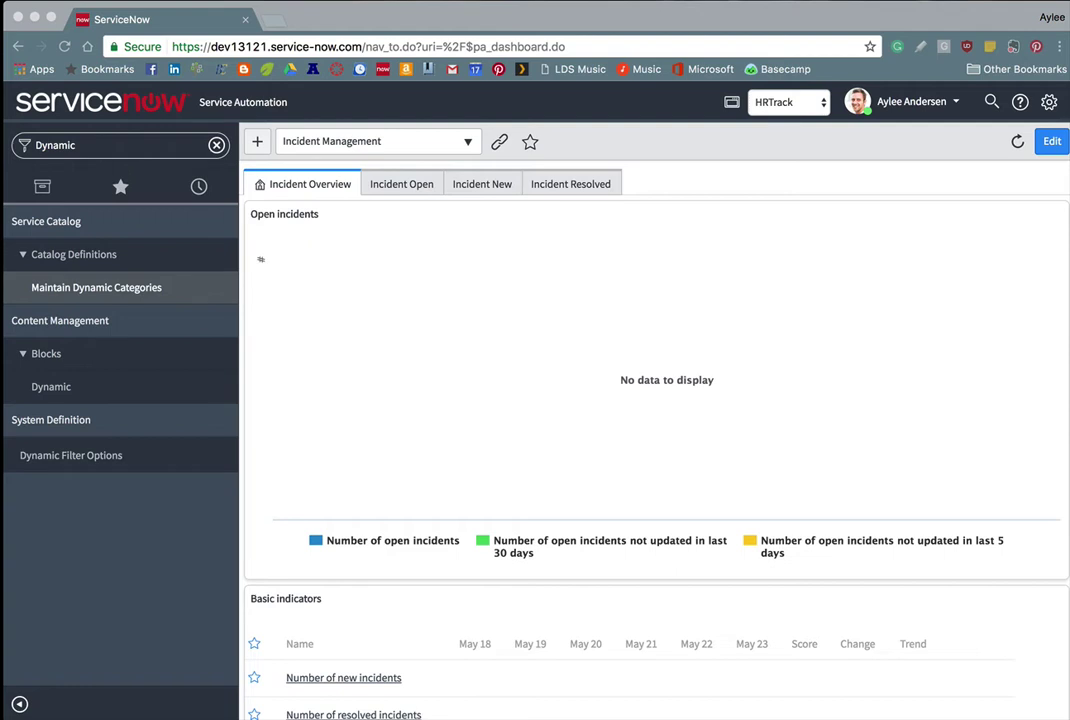
# - Elevate the session's privileges with the security_admin role
pyautogui.click(918, 101)
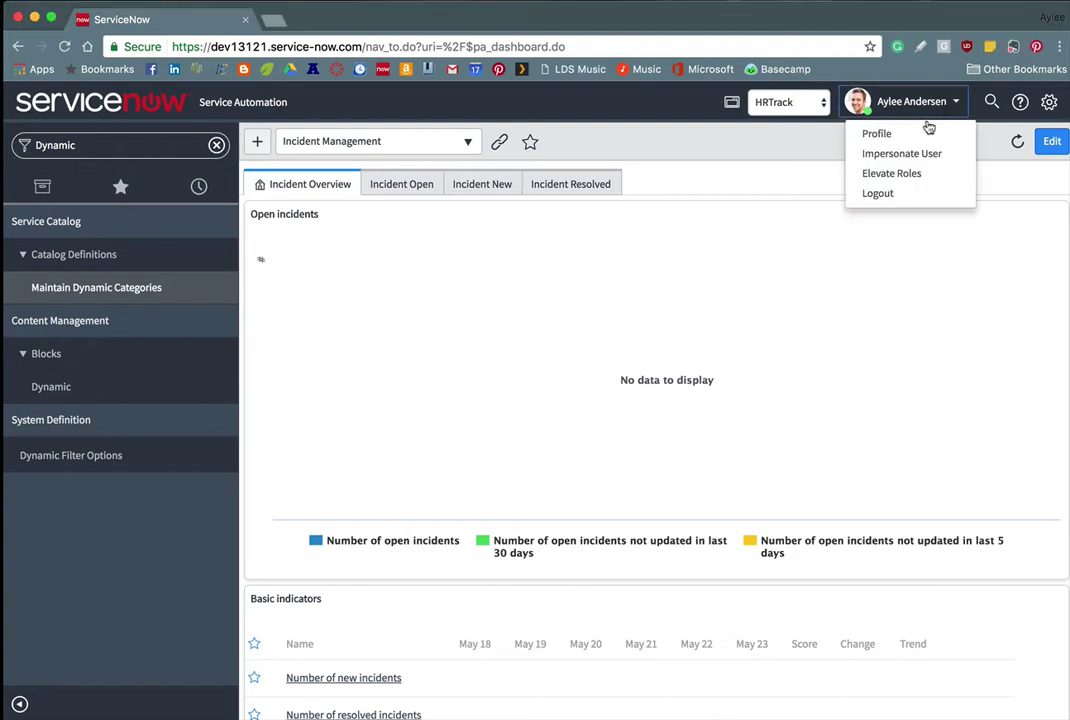
pyautogui.click(900, 173)
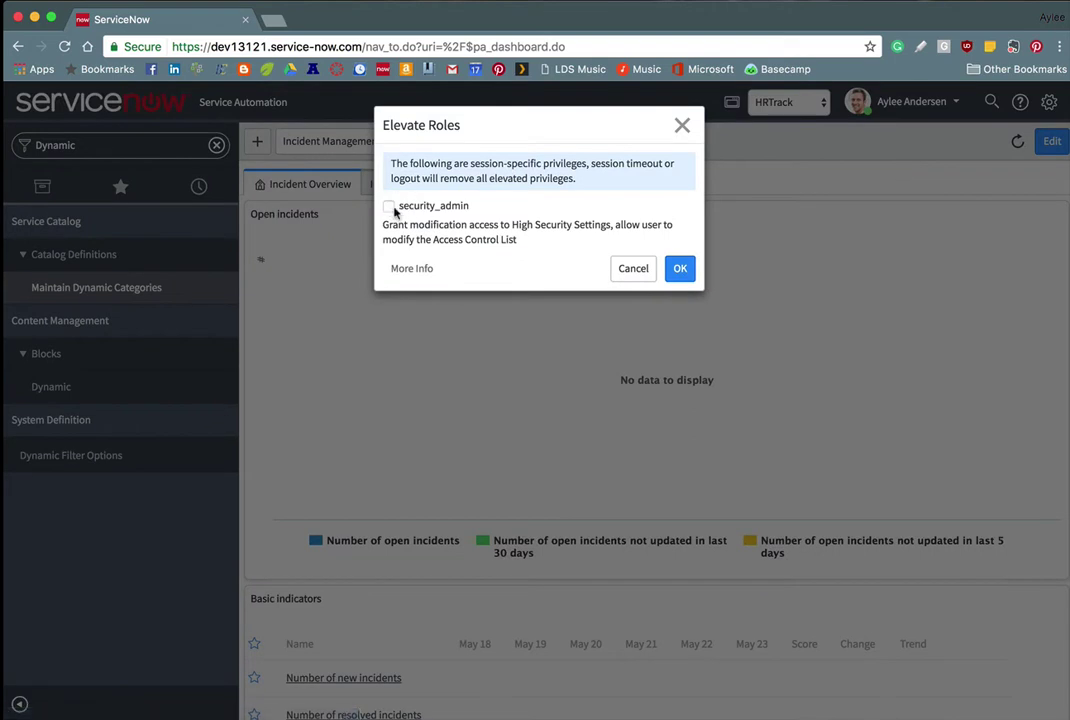
pyautogui.click(389, 206)
pyautogui.click(680, 270)
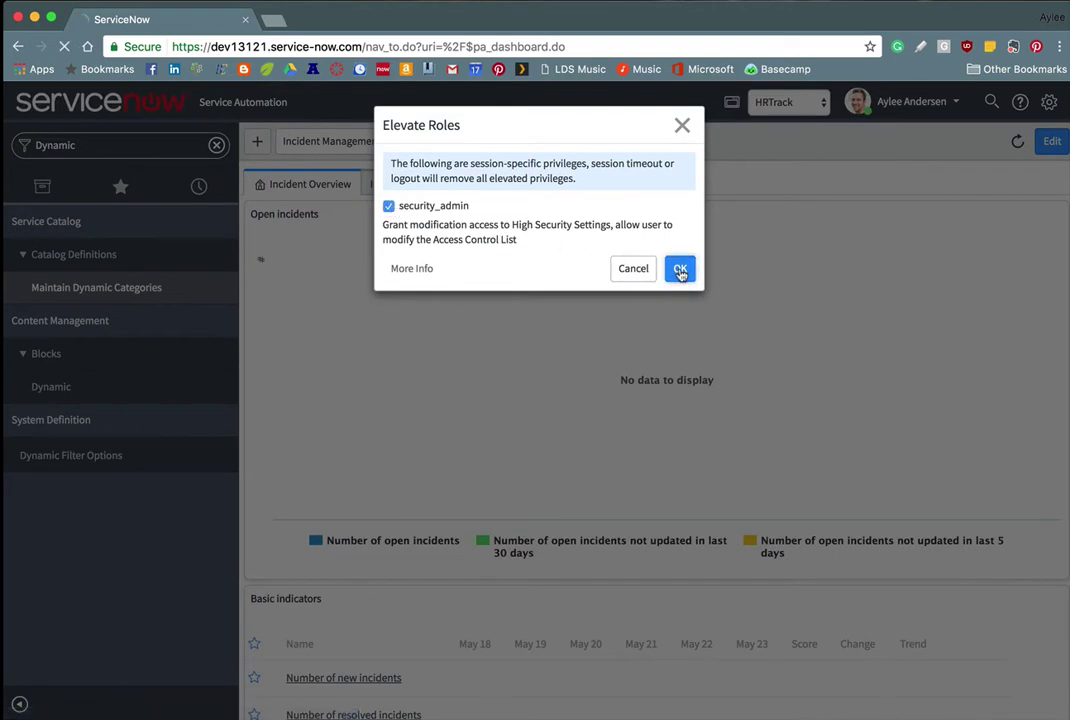
# - Open the HRTrack application in Studio and create a new Access Control application file
pyautogui.click(167, 146)
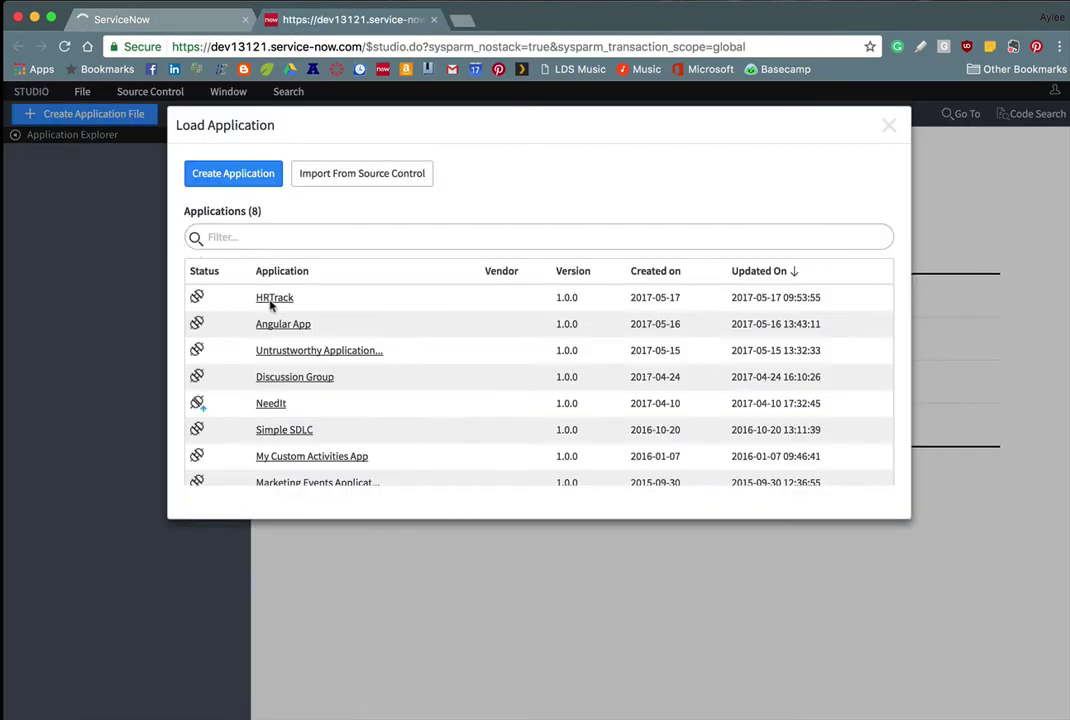
pyautogui.click(272, 302)
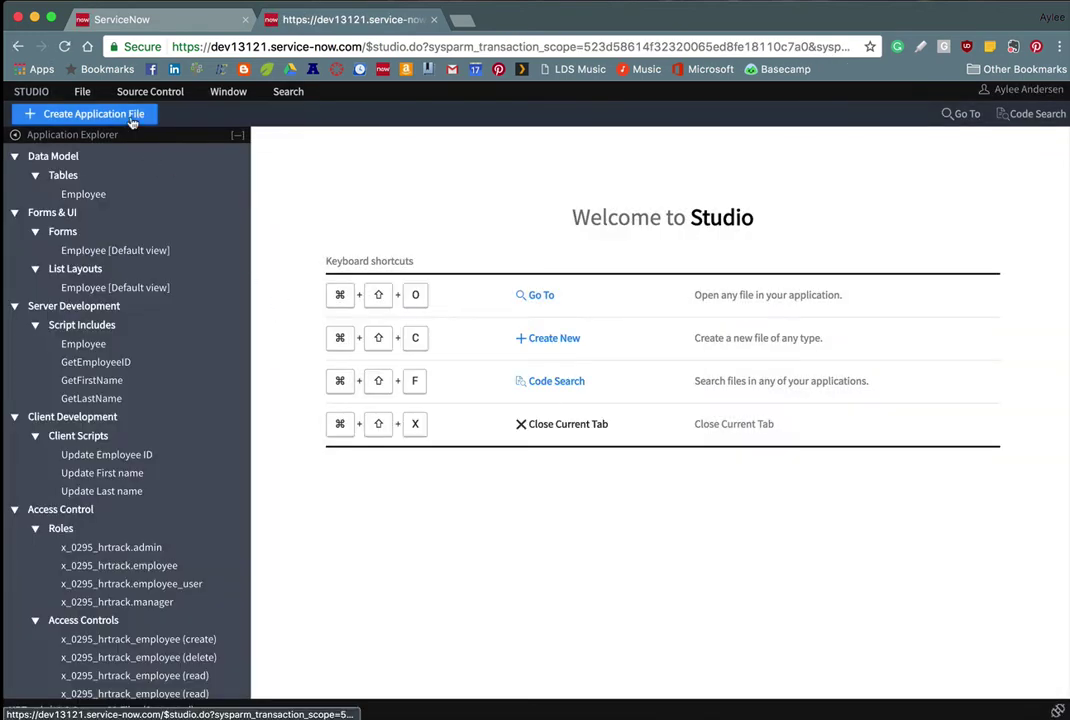
pyautogui.click(130, 116)
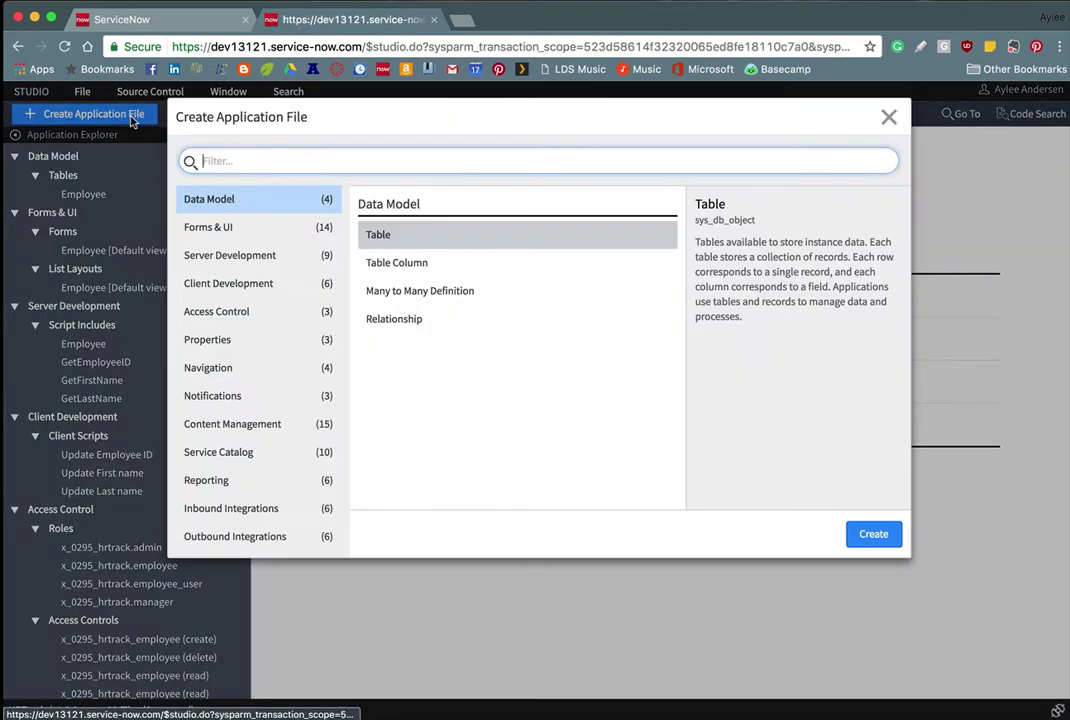
pyautogui.write('access')
pyautogui.press('Return')
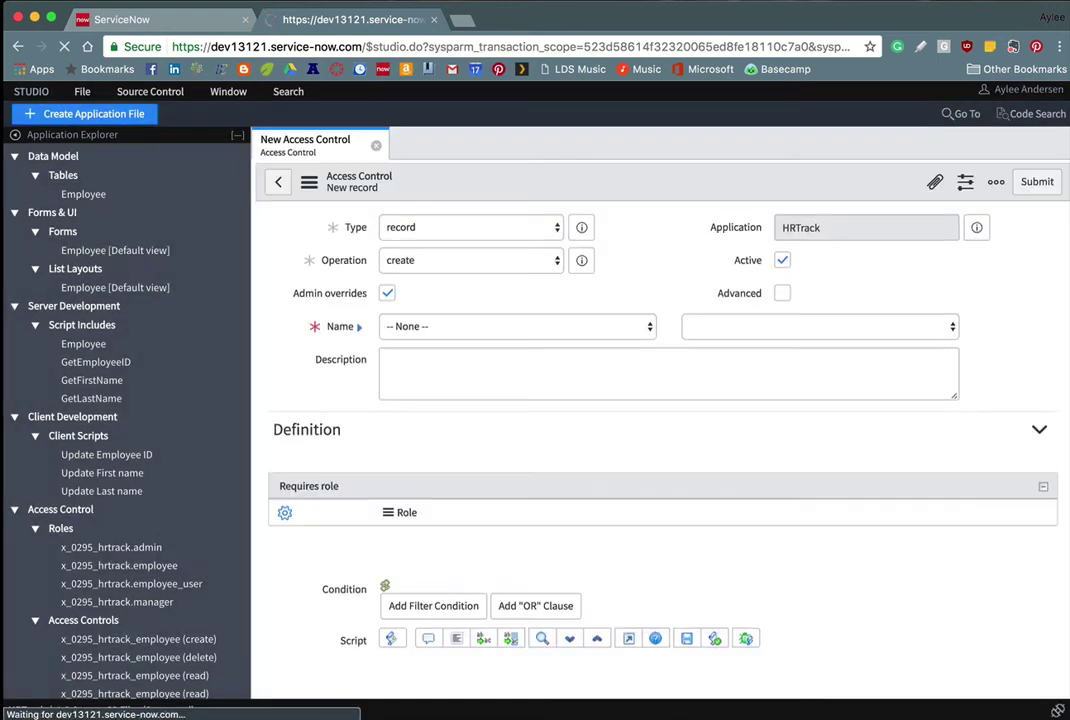
# - Set the access control to the Employee [x_0295_hrtrack_employee] table with the read operation
pyautogui.click(645, 328)
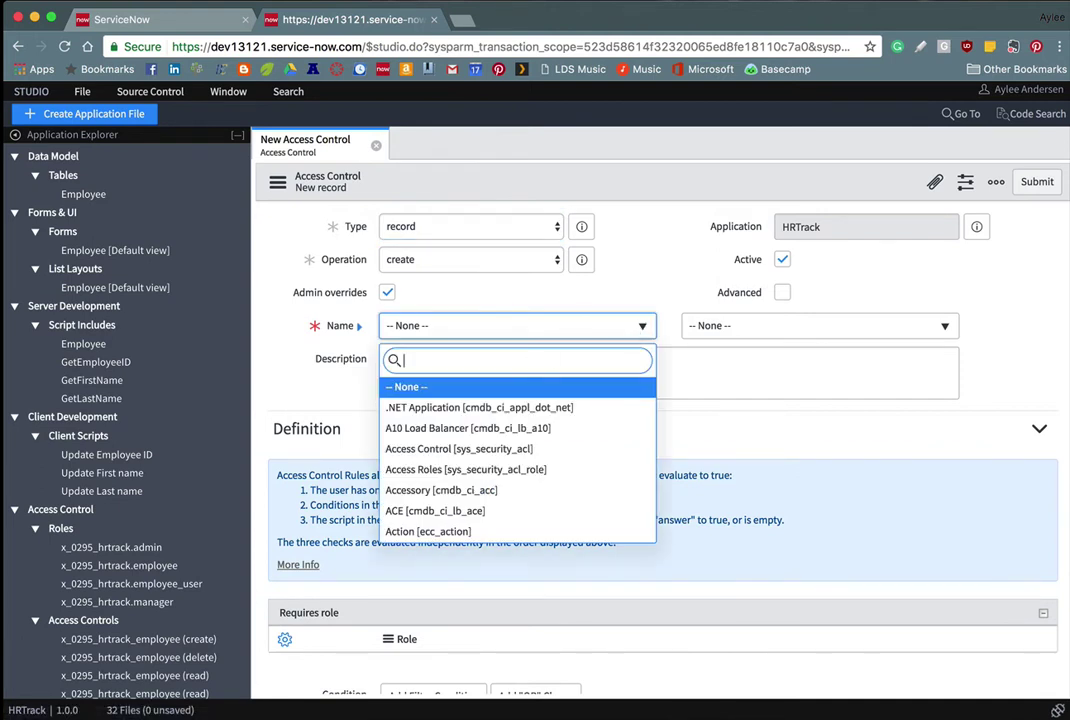
pyautogui.write('Employee')
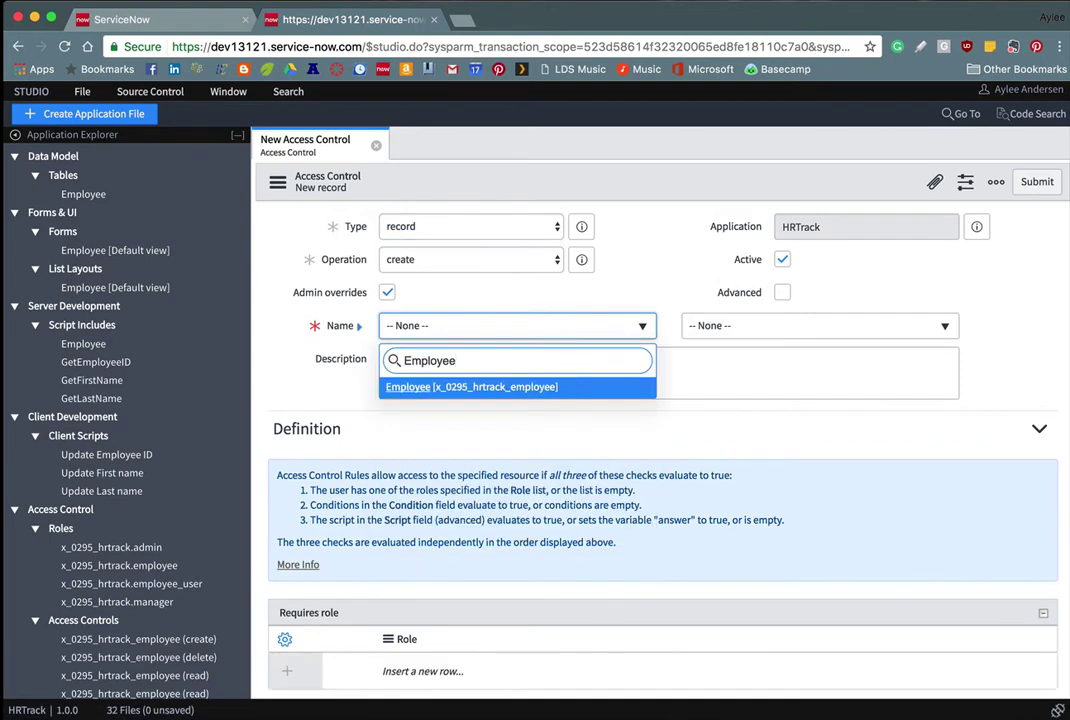
pyautogui.click(560, 382)
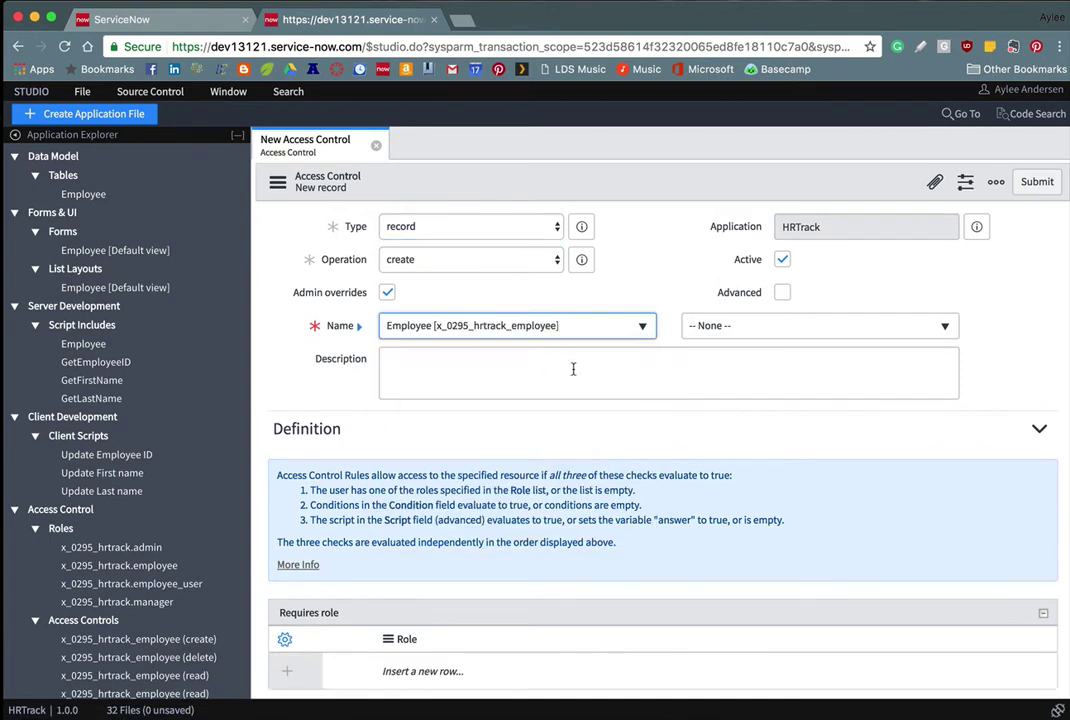
pyautogui.click(558, 263)
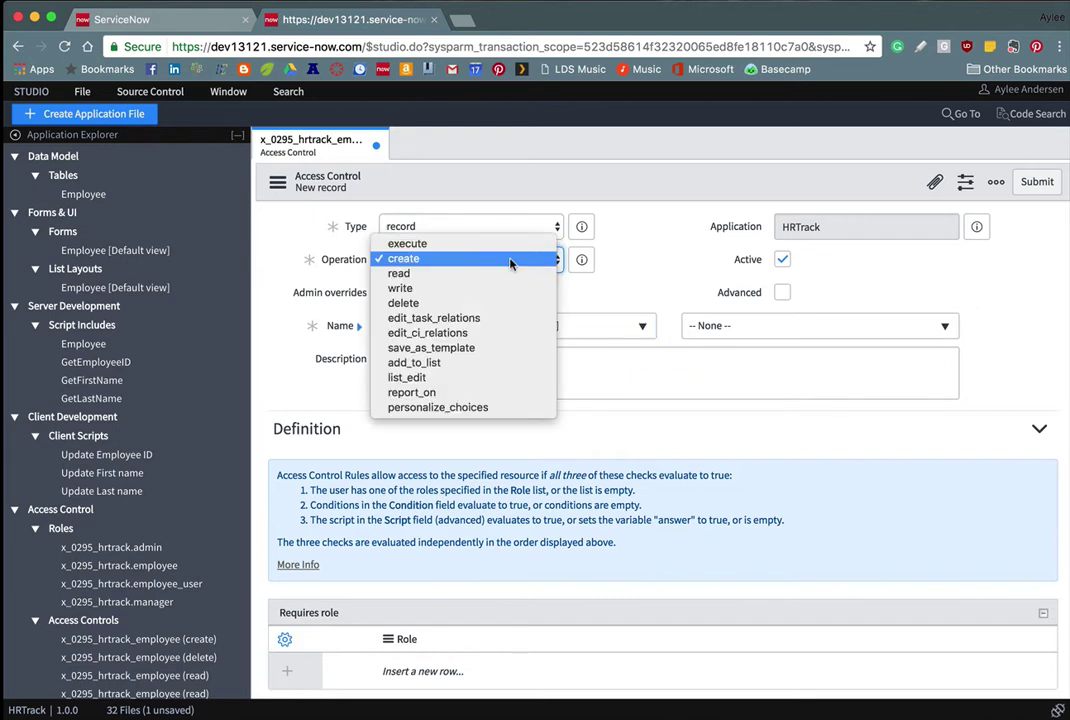
pyautogui.click(432, 275)
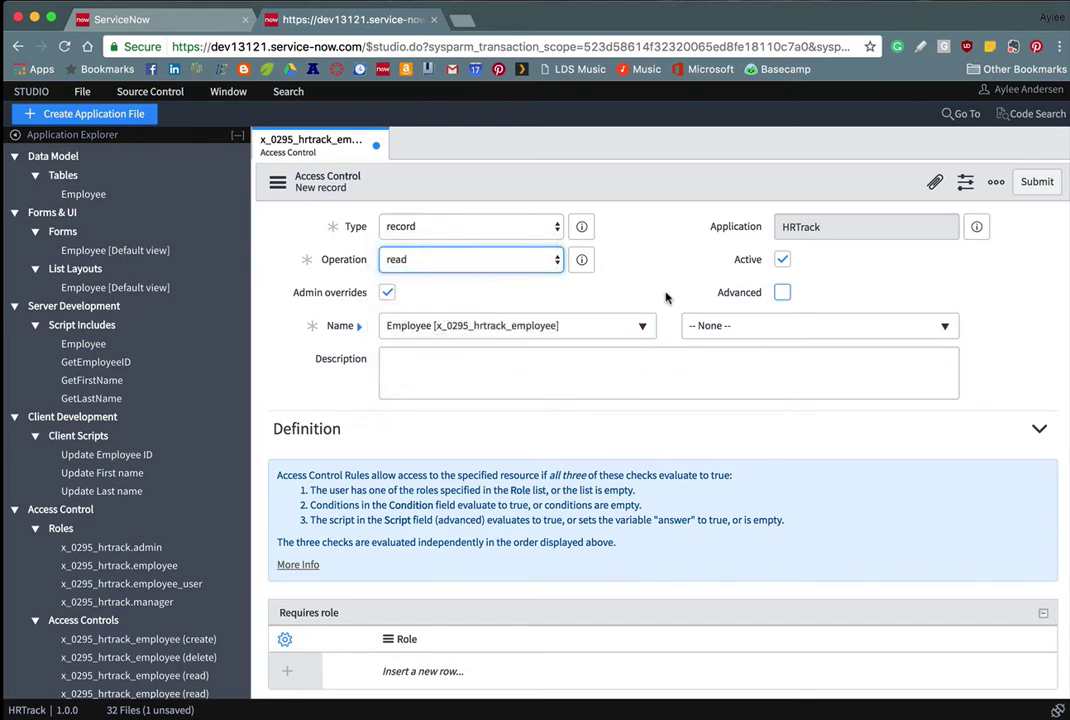
# - Add x_0295_hrtrack.manager as a required role for the access control
pyautogui.scroll(-5, 666, 297)
pyautogui.click(422, 473)
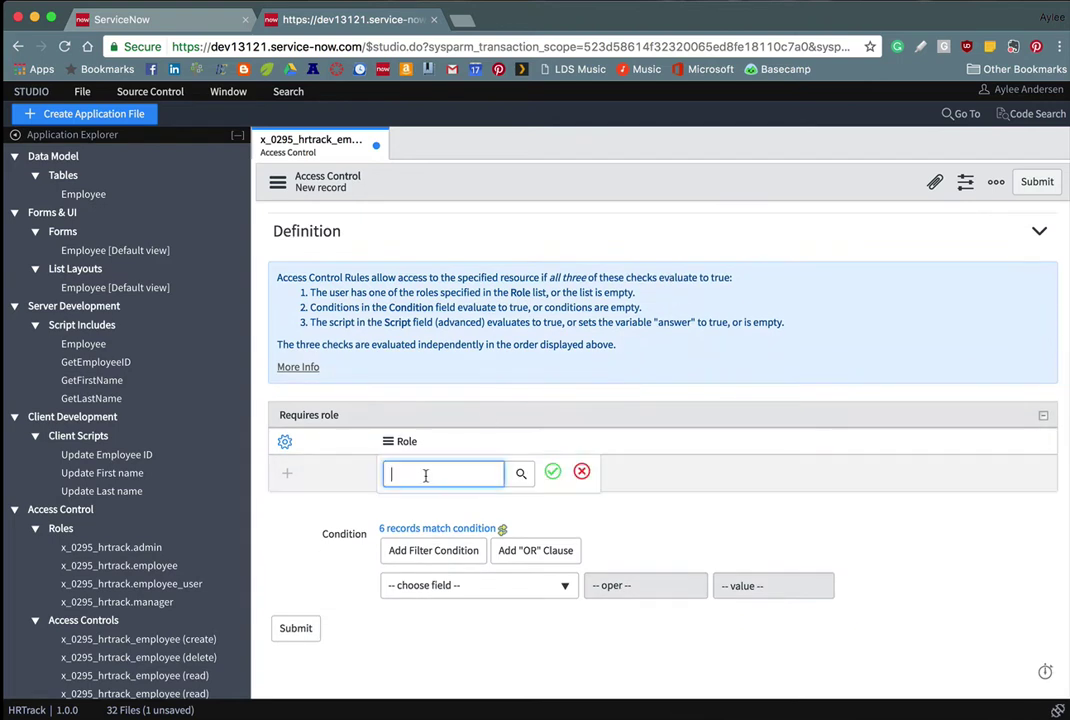
pyautogui.write('x_')
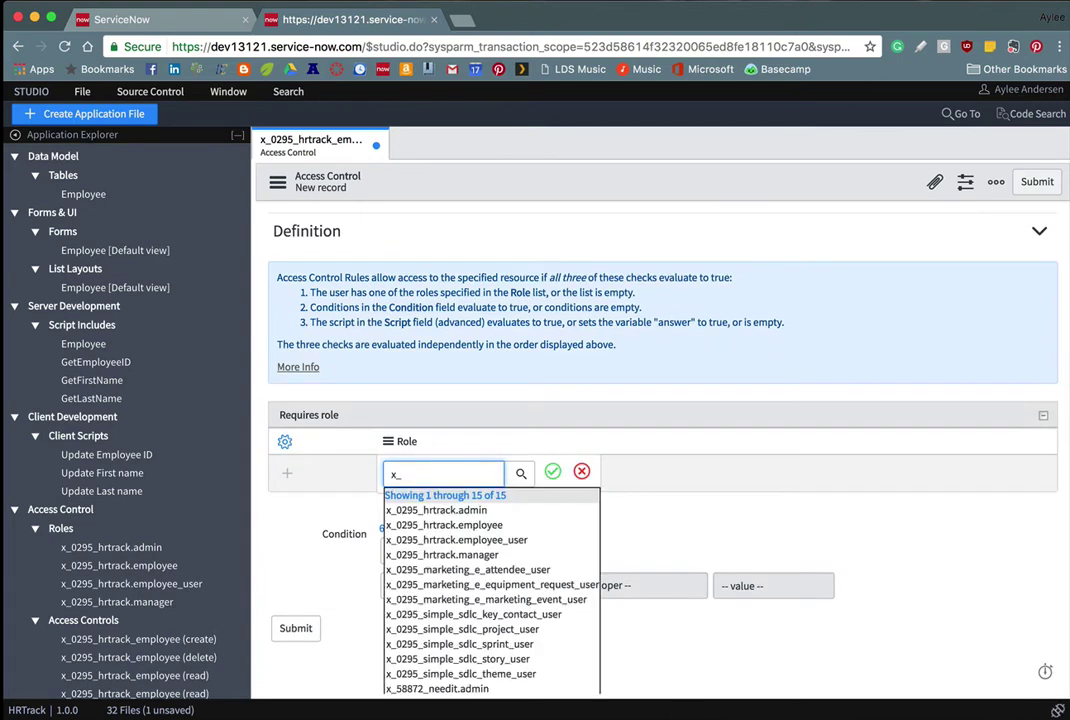
pyautogui.press('Down')
pyautogui.press('Down')
pyautogui.press('Down')
pyautogui.press('Down')
pyautogui.press('Return')
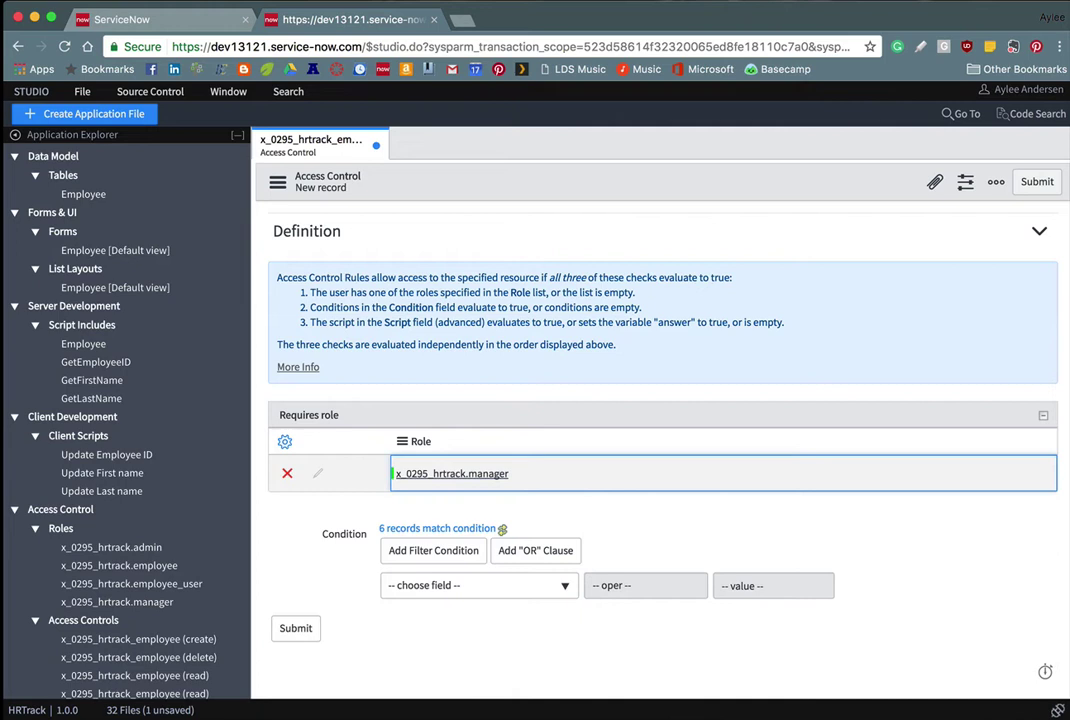
# - Define the access control's condition as User is (dynamic) Me
pyautogui.scroll(-1, 610, 520)
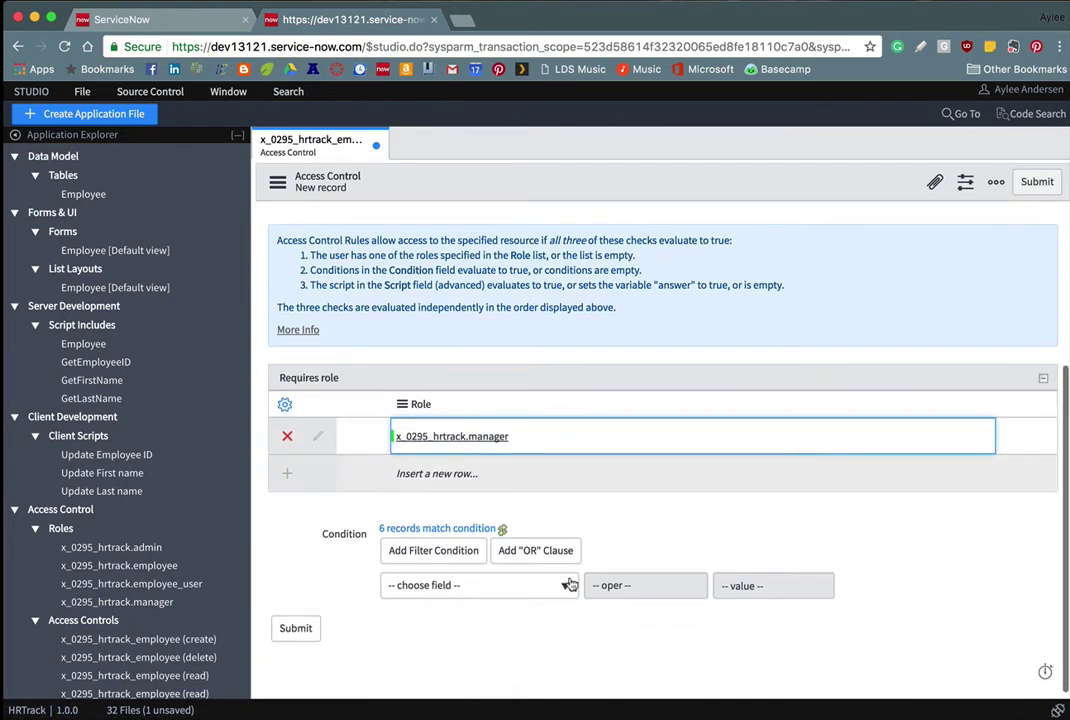
pyautogui.click(567, 590)
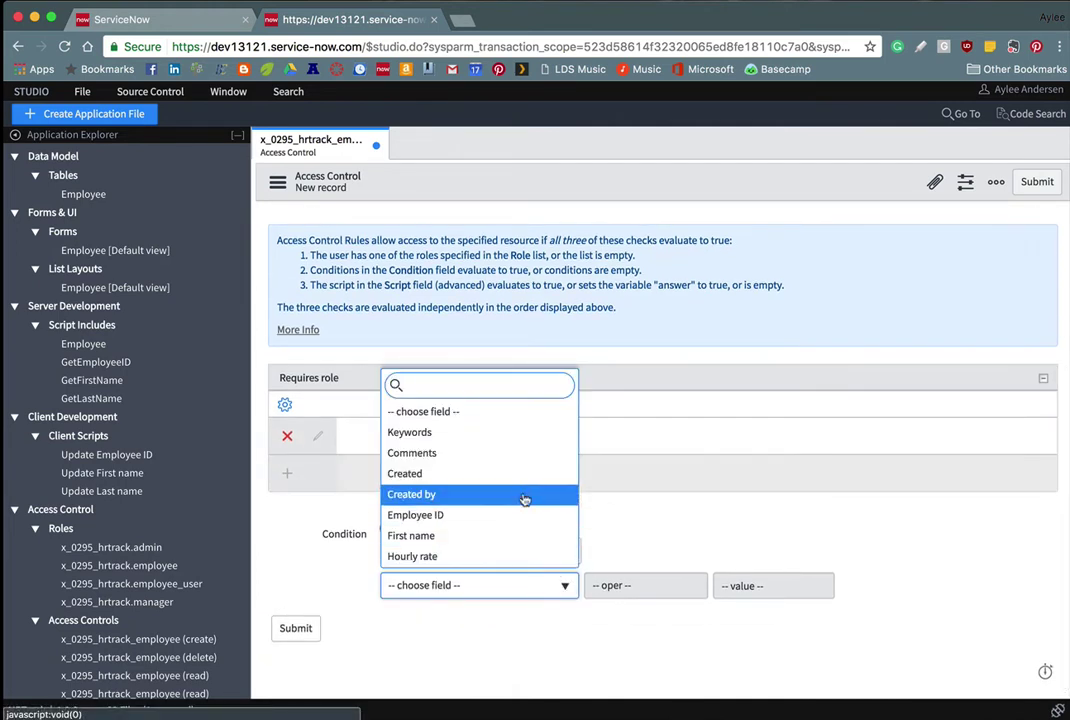
pyautogui.scroll(-3, 515, 532)
pyautogui.scroll(-2, 510, 532)
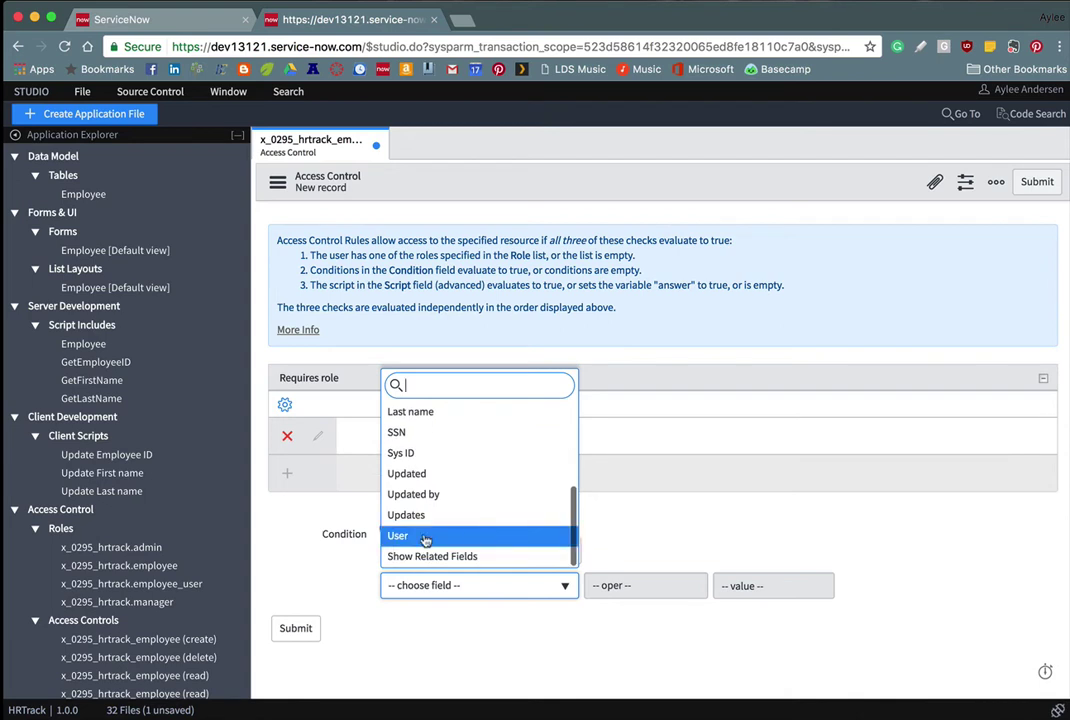
pyautogui.click(500, 535)
pyautogui.click(672, 589)
pyautogui.press('Down')
pyautogui.press('Down')
pyautogui.press('Down')
pyautogui.press('Down')
pyautogui.press('Down')
pyautogui.press('Down')
pyautogui.press('Down')
pyautogui.press('Down')
pyautogui.press('Down')
pyautogui.press('Down')
pyautogui.press('Down')
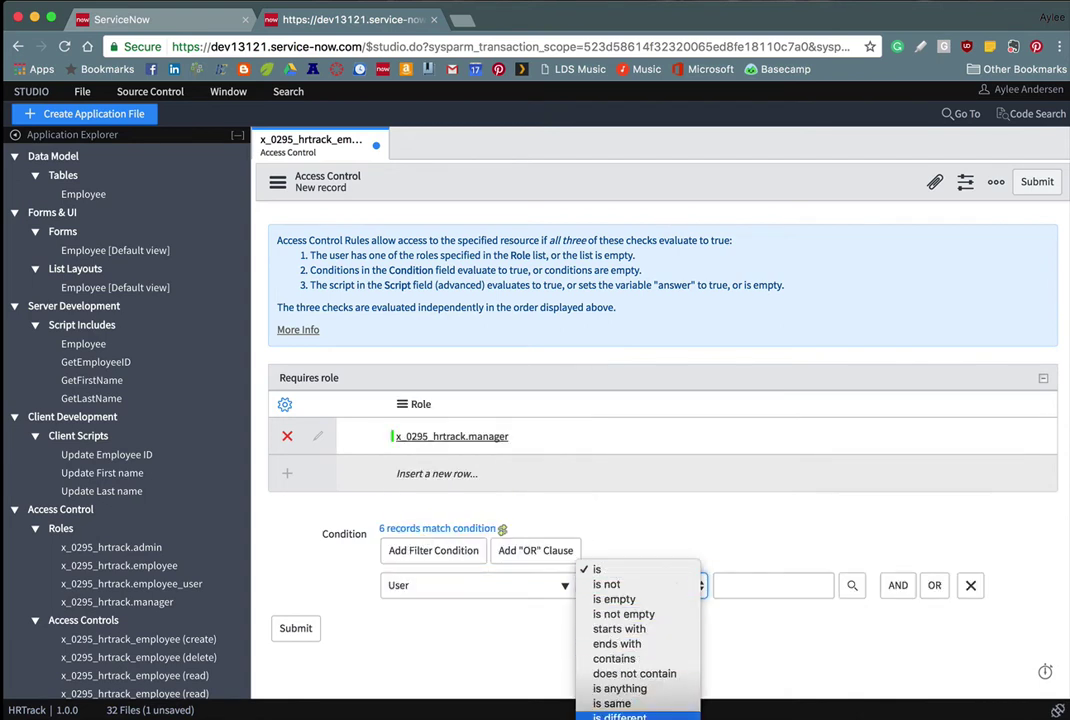
pyautogui.press('Return')
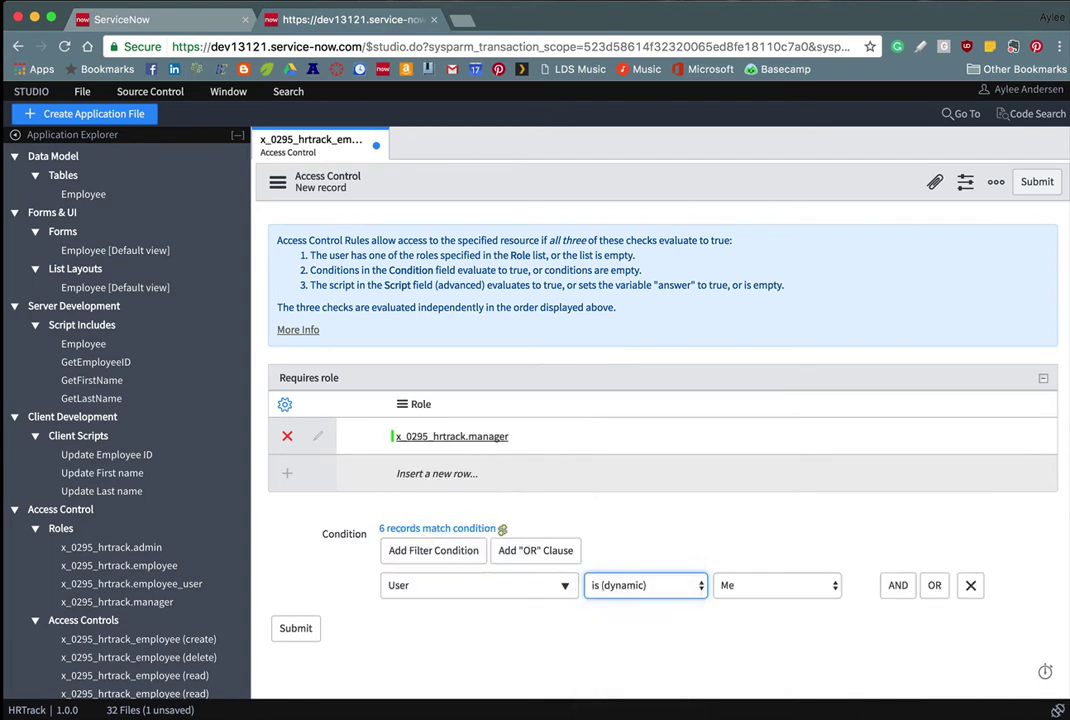
pyautogui.click(770, 588)
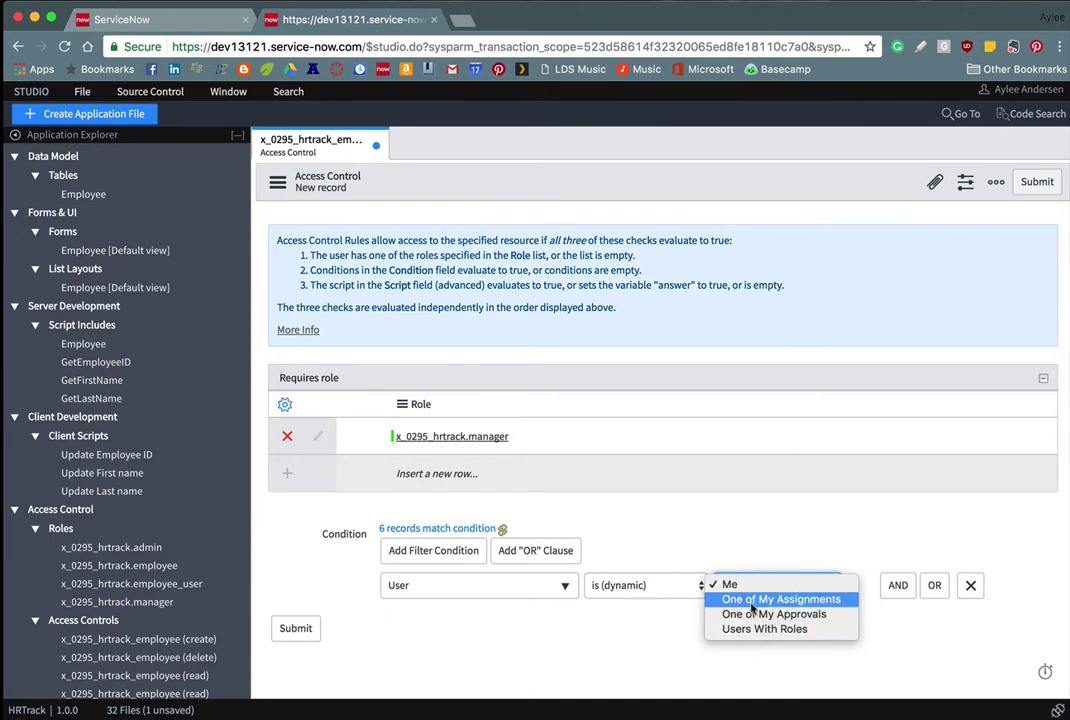
pyautogui.click(758, 582)
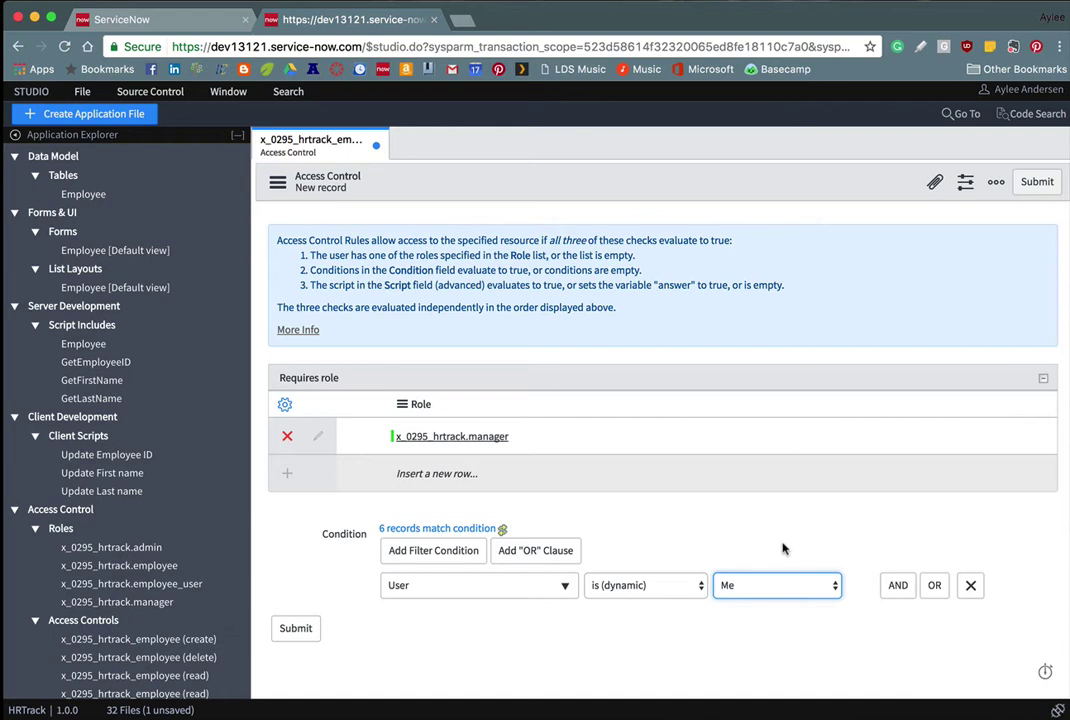
# - Return to the main ServiceNow page, find Dynamic Filter Options with the filter "Dynamic Fil" and start a new record
pyautogui.click(198, 28)
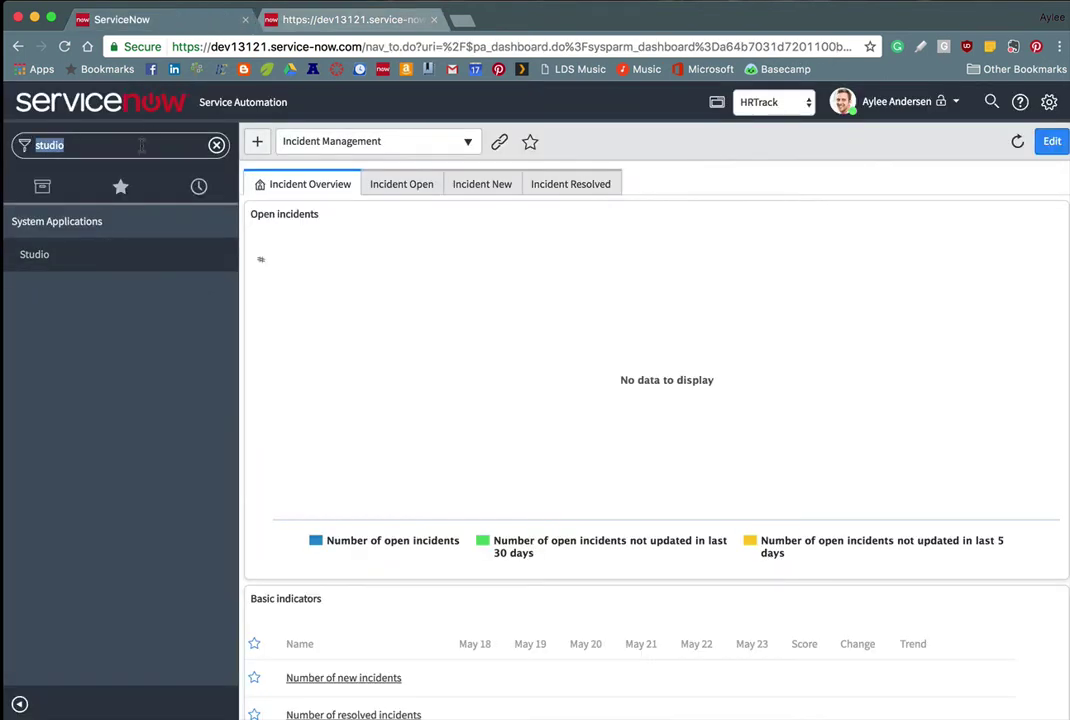
pyautogui.write('Dynamic Fil')
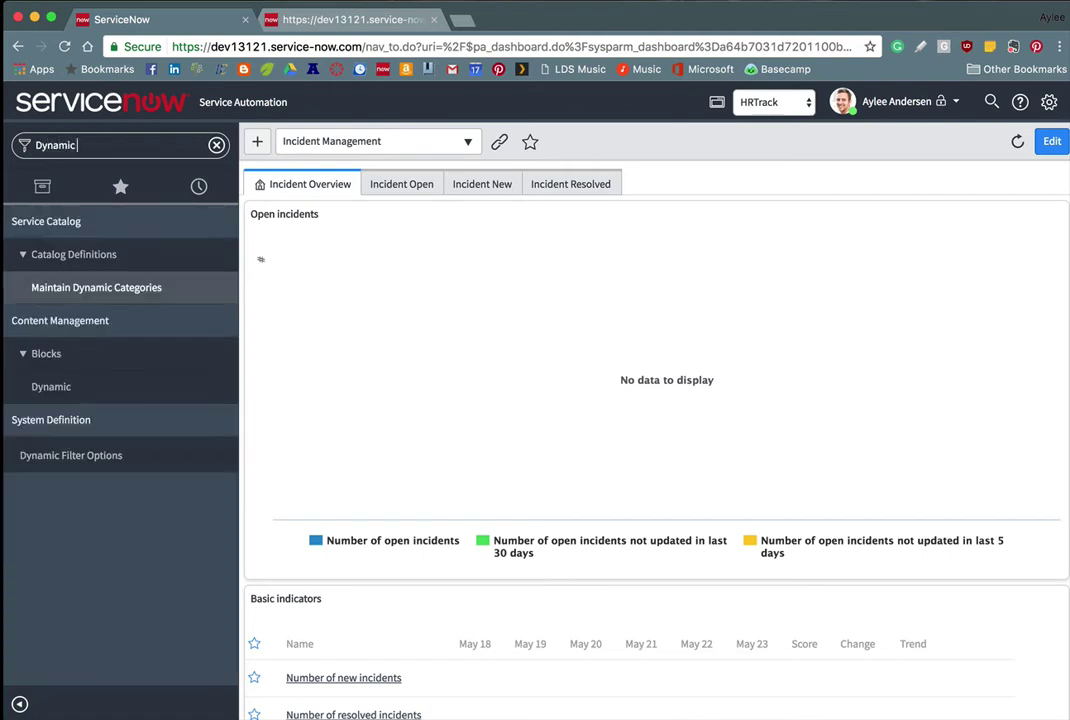
pyautogui.click(100, 257)
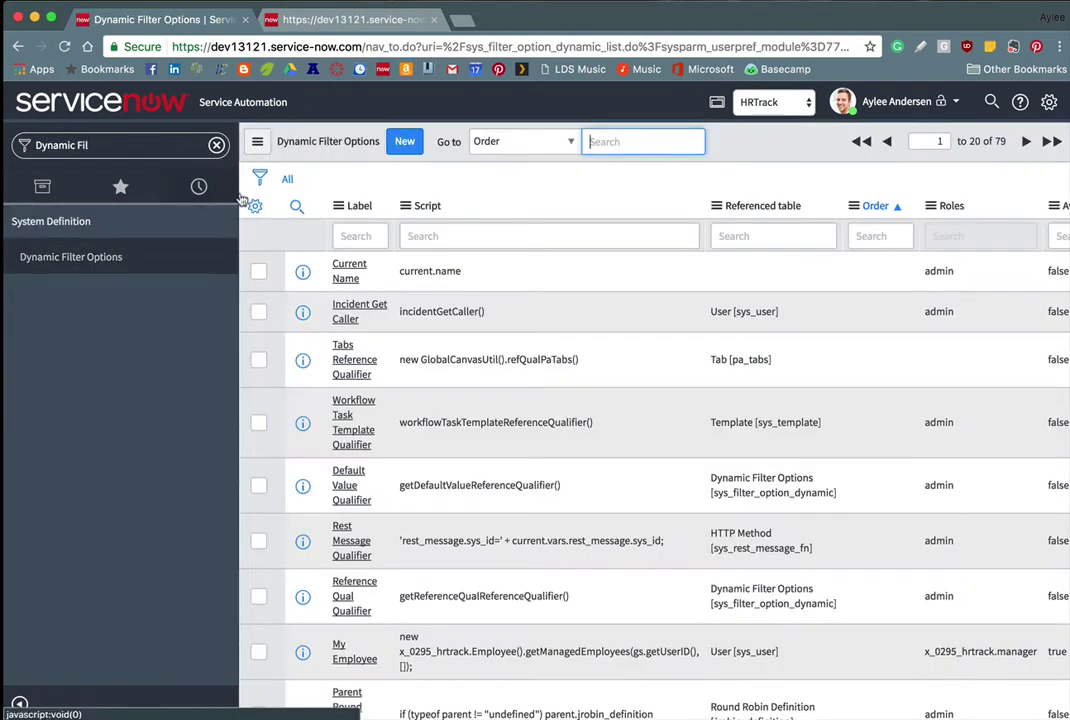
pyautogui.click(404, 142)
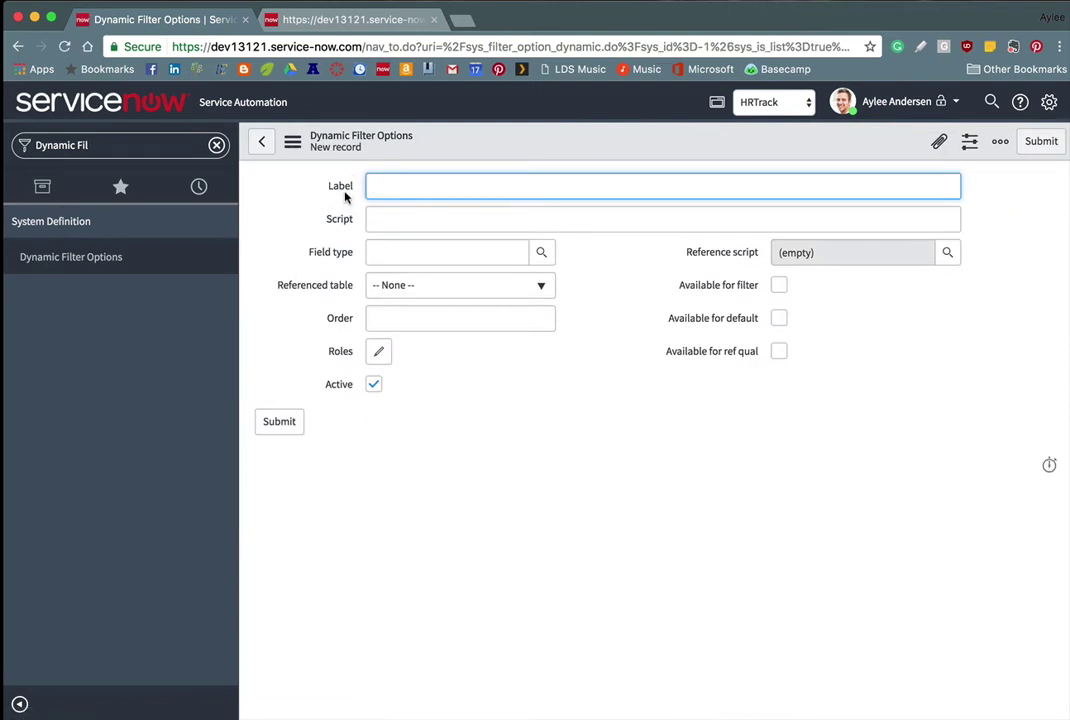
pyautogui.moveTo(362, 184)
pyautogui.write('My Employee')
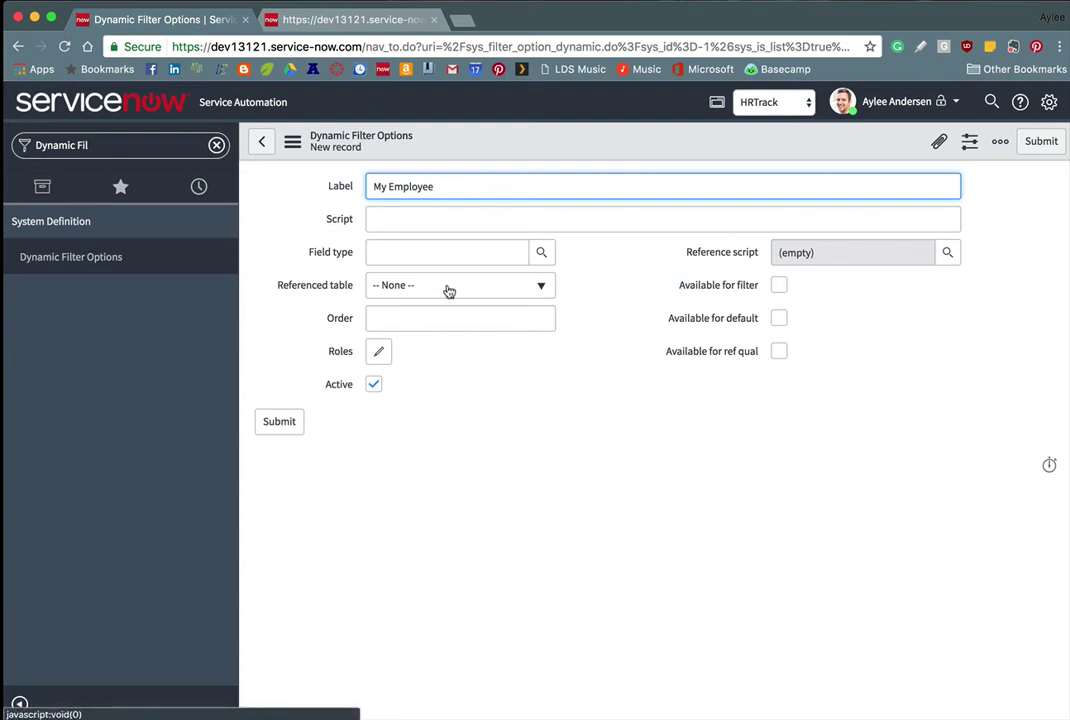
pyautogui.click(487, 290)
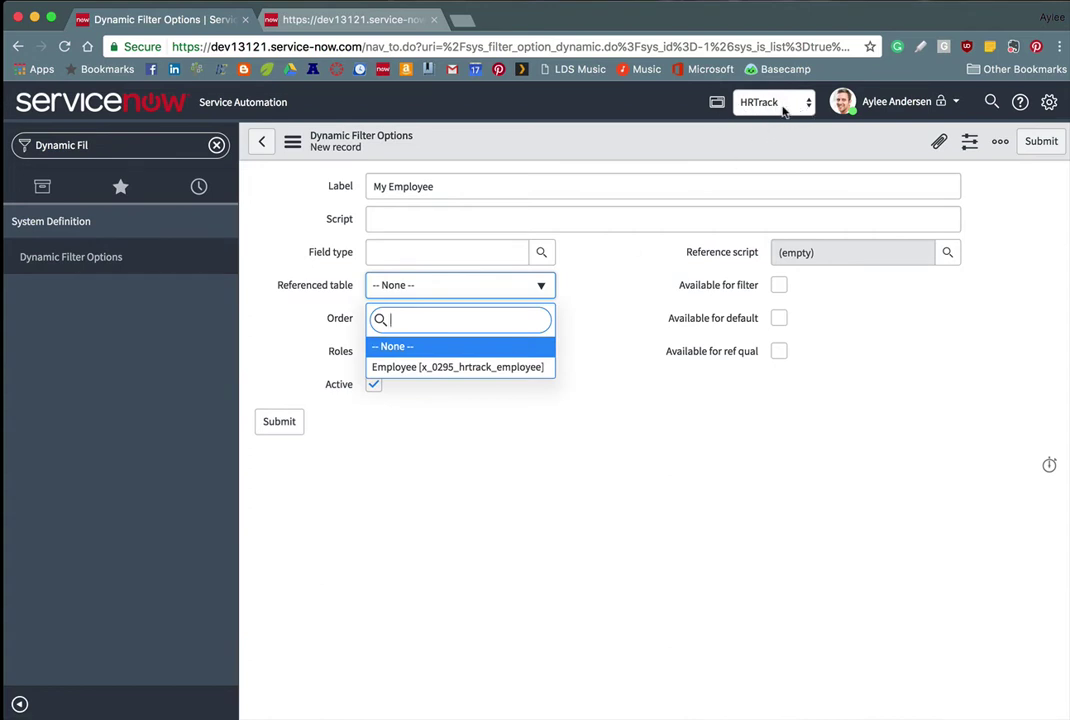
pyautogui.click(583, 326)
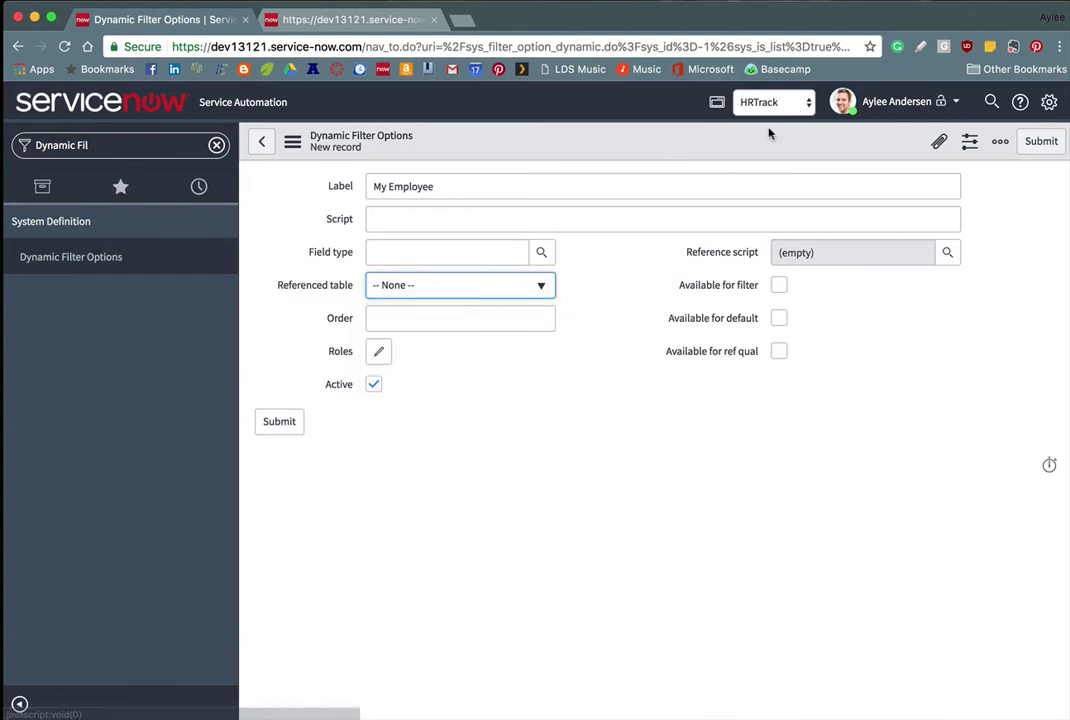
# - Switch the application scope from HRTrack to Global and reload the new record form
pyautogui.click(806, 102)
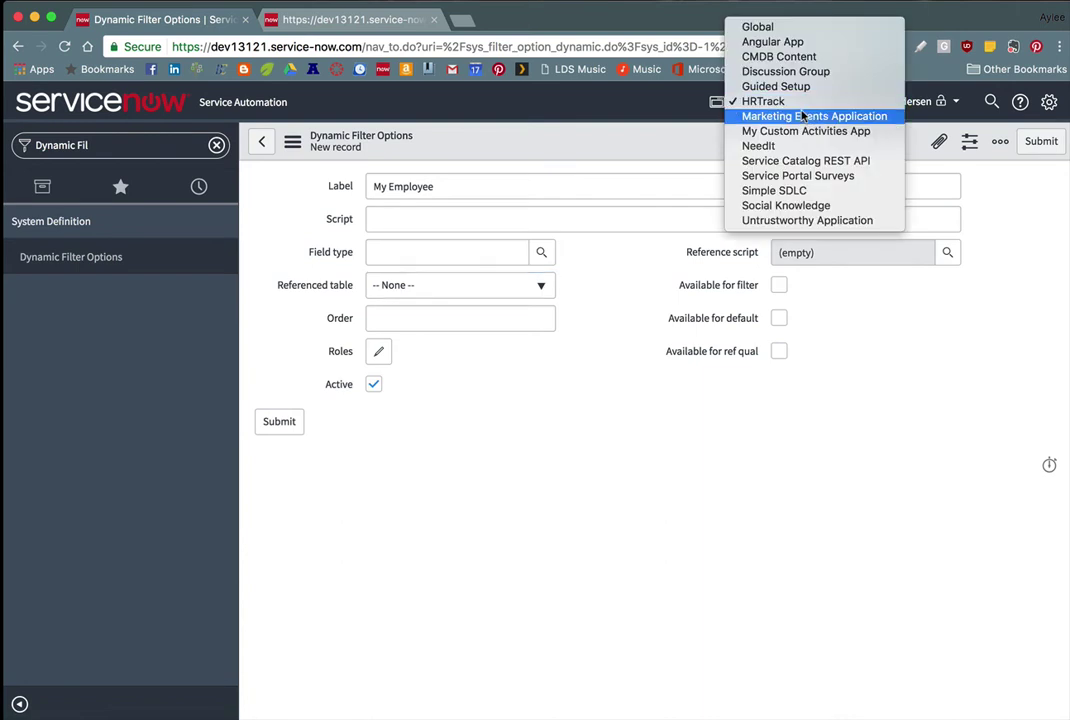
pyautogui.click(766, 28)
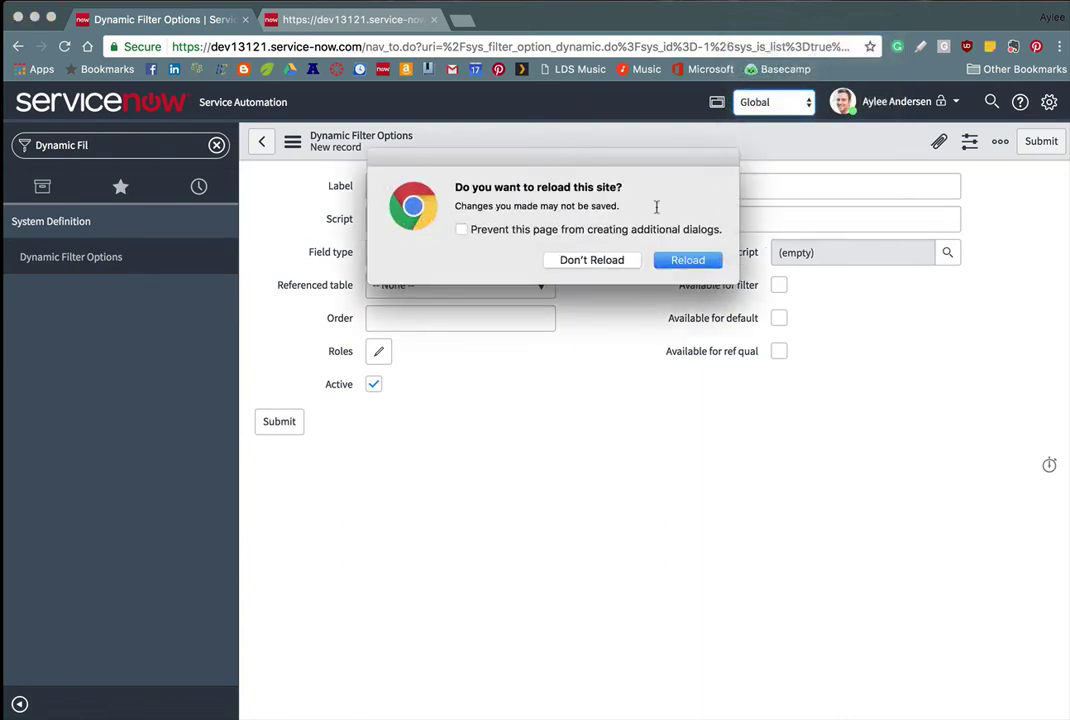
pyautogui.click(688, 259)
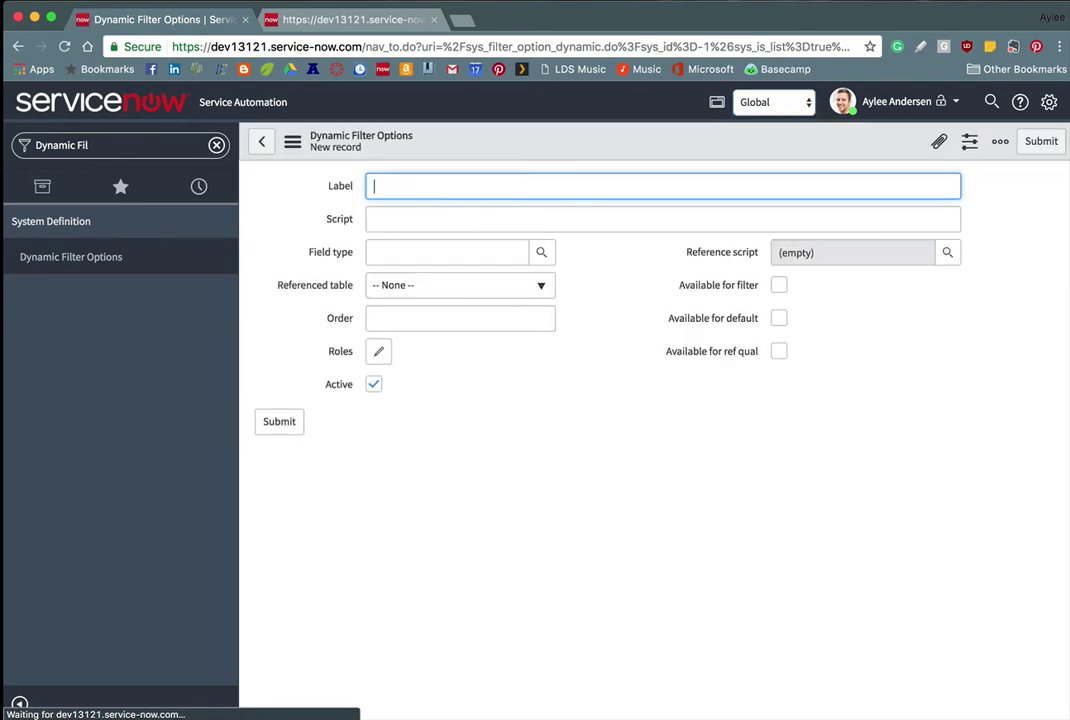
# - Label the new dynamic filter option My Employee and set its field type to Reference
pyautogui.write('My Employee')
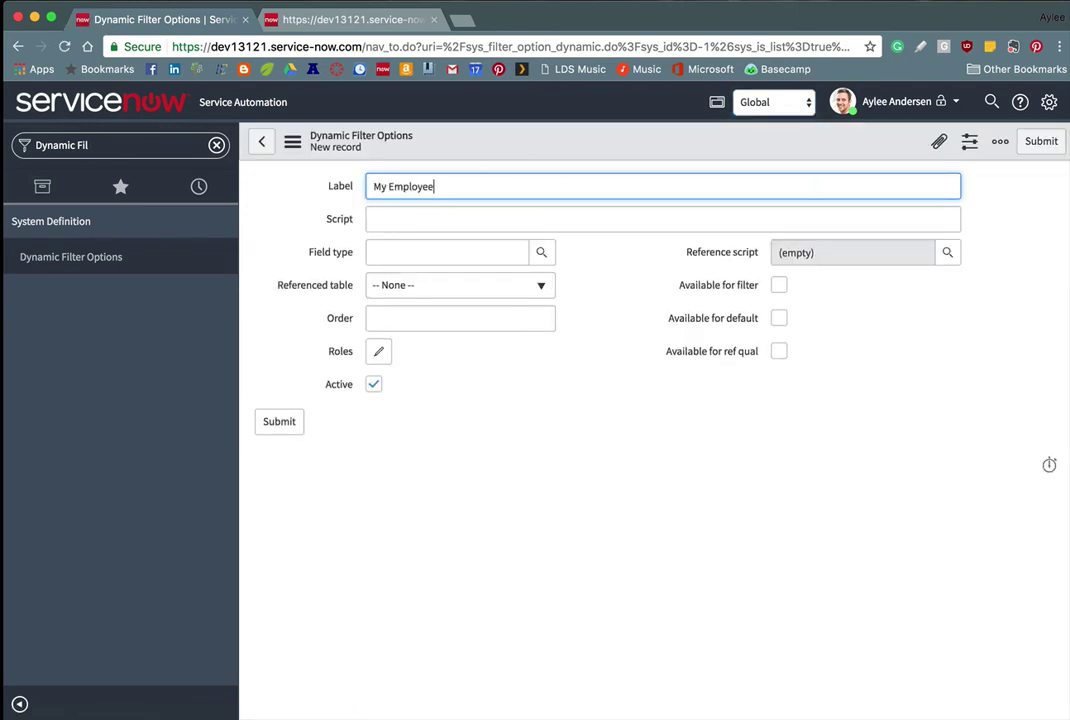
pyautogui.click(503, 289)
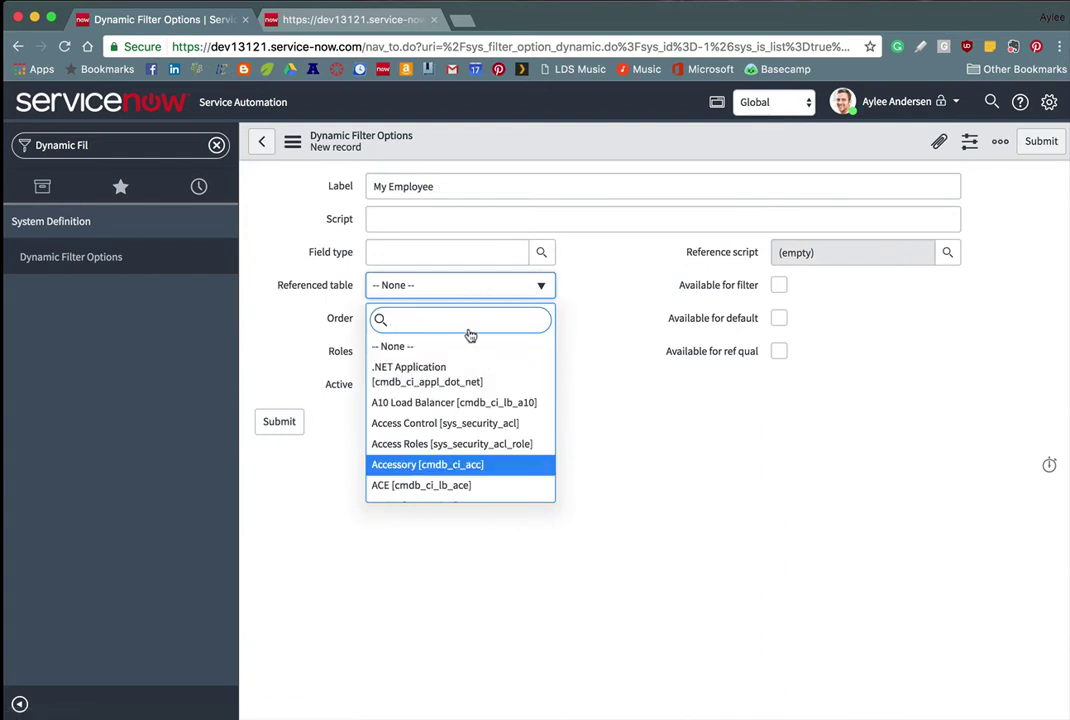
pyautogui.click(448, 252)
pyautogui.write('Reference')
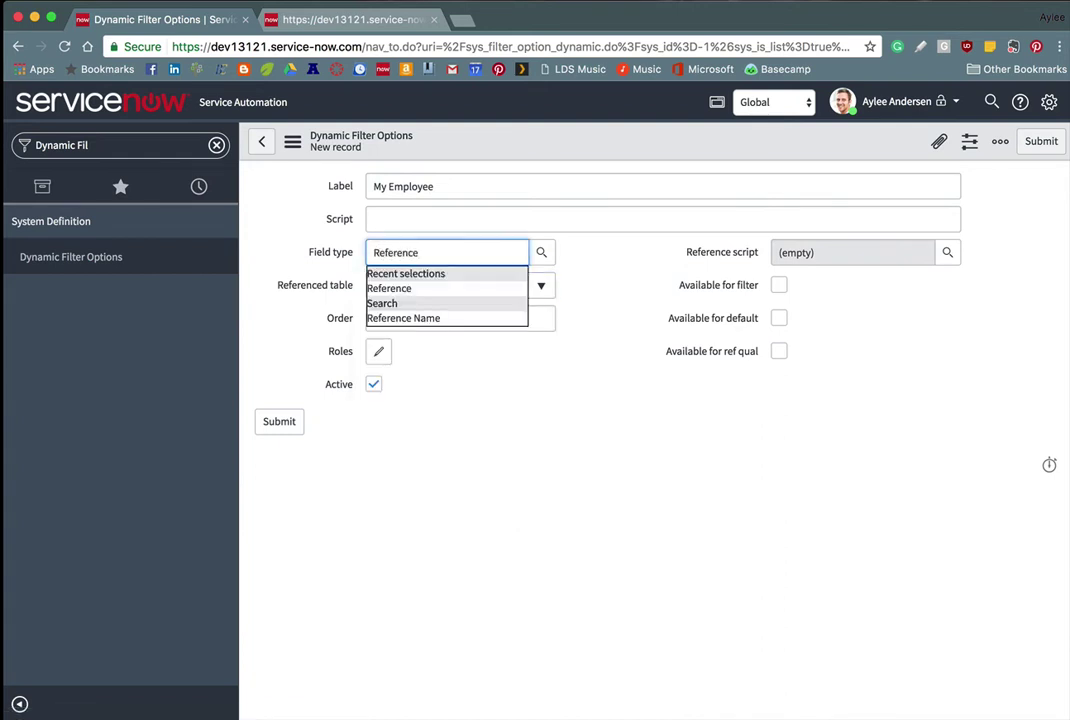
pyautogui.click(447, 291)
# - Set the new filter option's referenced table to User [sys_user]
pyautogui.click(449, 294)
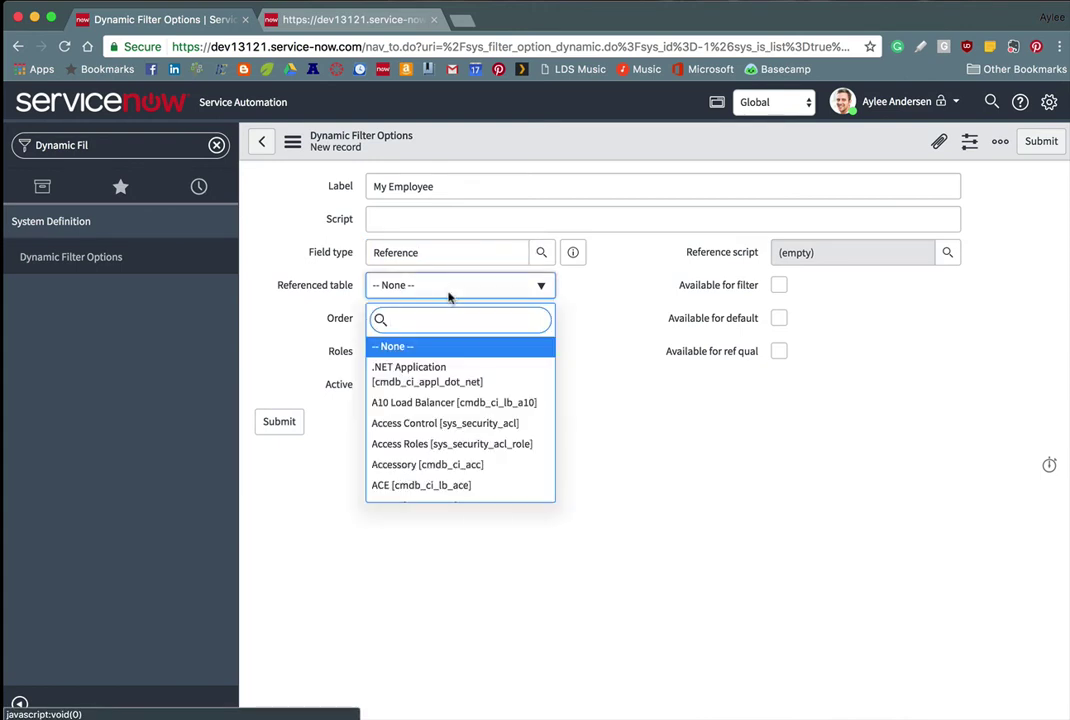
pyautogui.write('User')
pyautogui.press('BackSpace')
pyautogui.press('BackSpace')
pyautogui.press('BackSpace')
pyautogui.press('BackSpace')
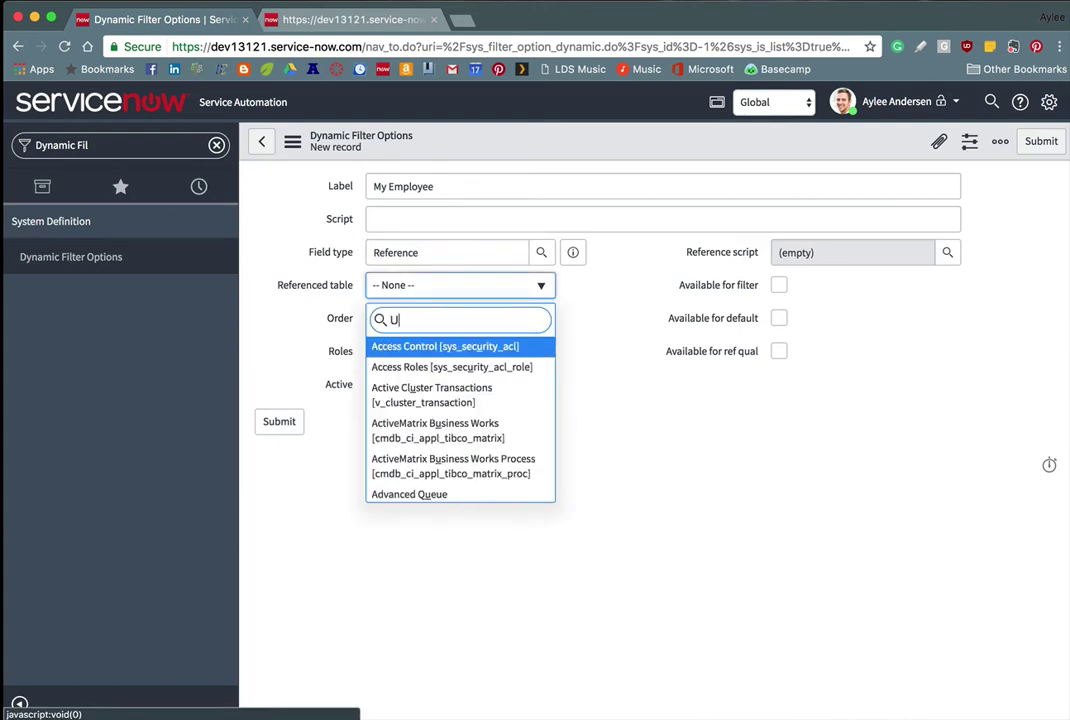
pyautogui.write('sys_user')
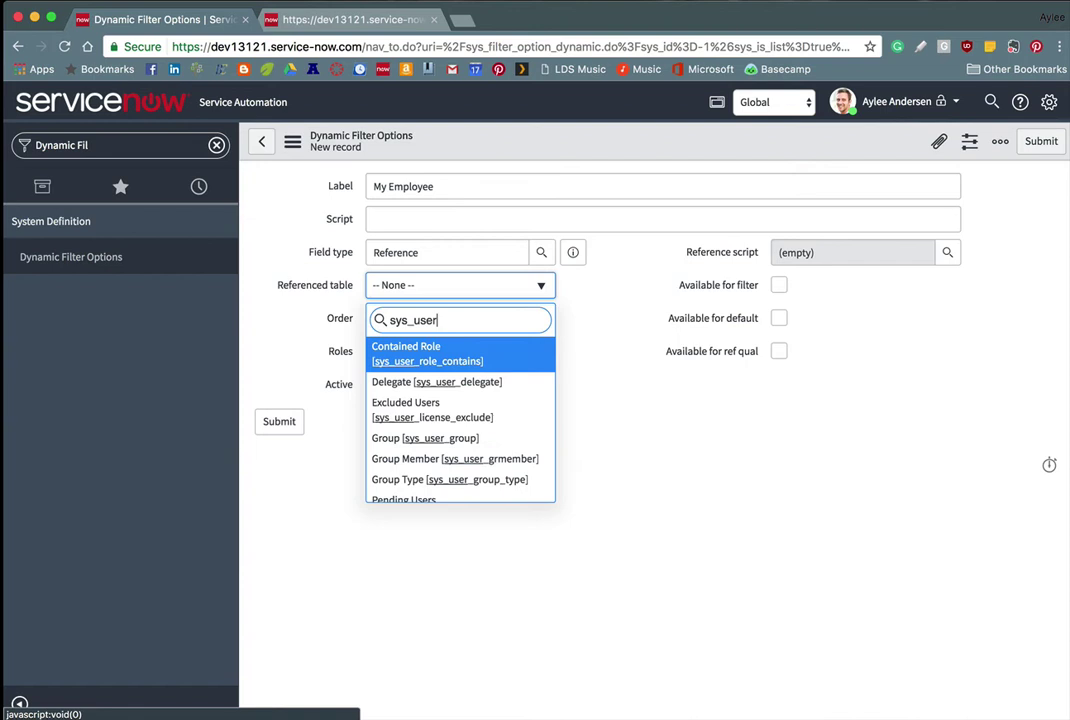
pyautogui.press('Down')
pyautogui.press('Down')
pyautogui.press('Down')
pyautogui.press('Down')
pyautogui.press('Down')
pyautogui.press('Down')
pyautogui.press('Down')
pyautogui.press('Down')
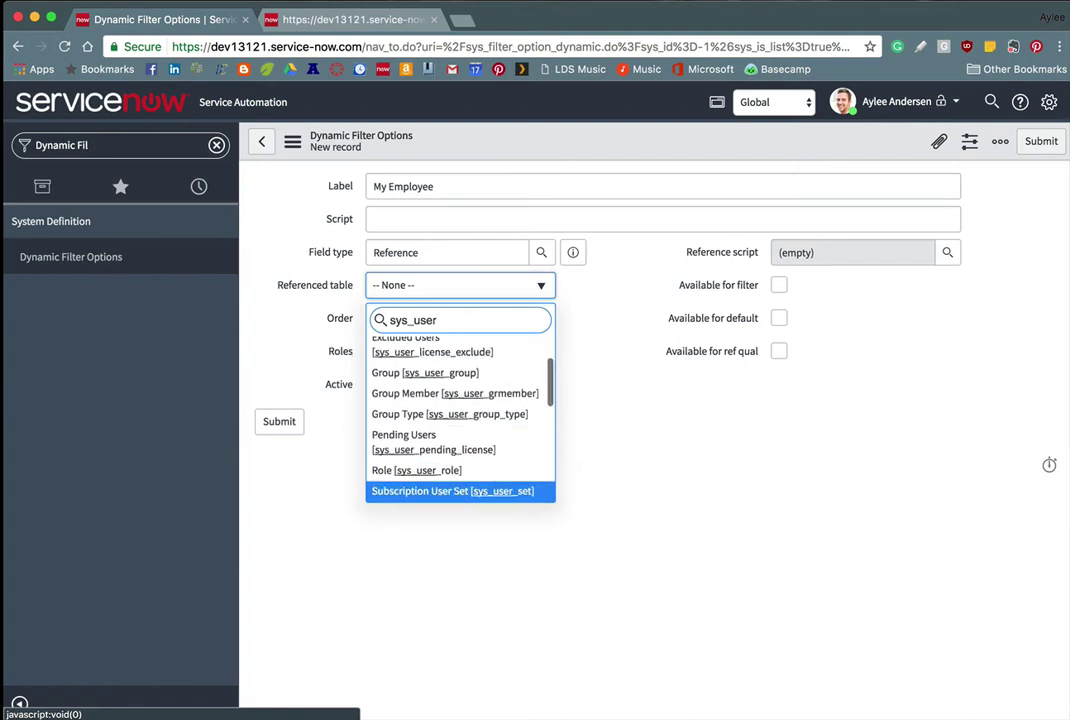
pyautogui.press('Down')
pyautogui.press('Down')
pyautogui.press('Up')
pyautogui.press('Return')
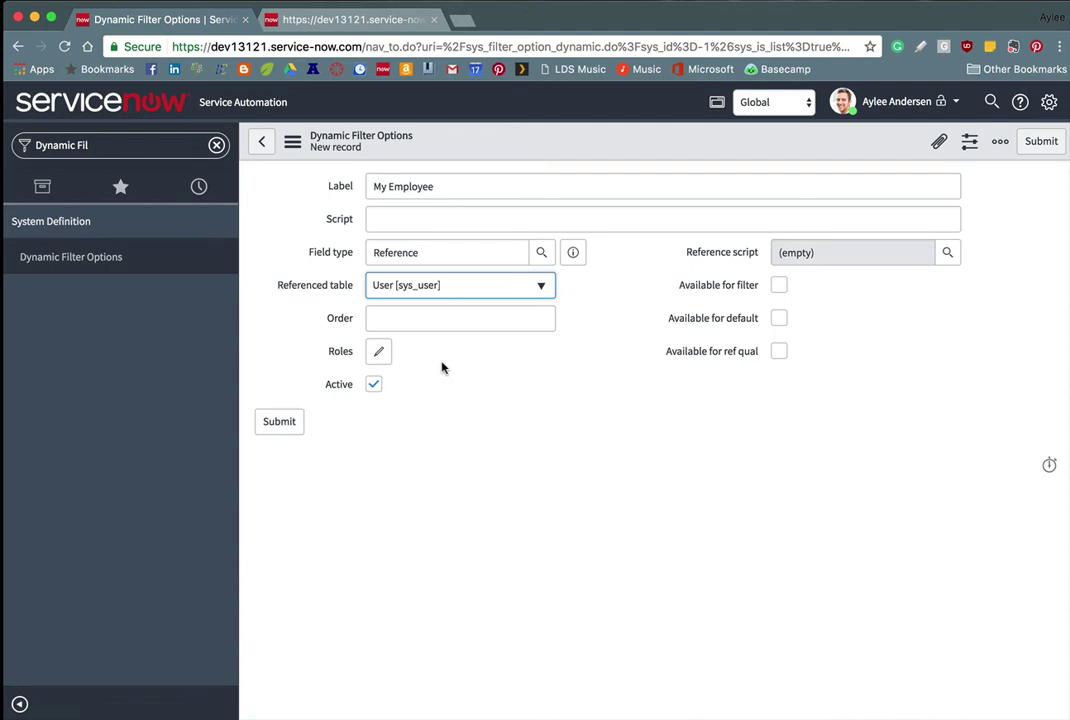
# - Assign the x_0295_hrtrack.manager role to the new filter option and make it available for filter
pyautogui.click(378, 351)
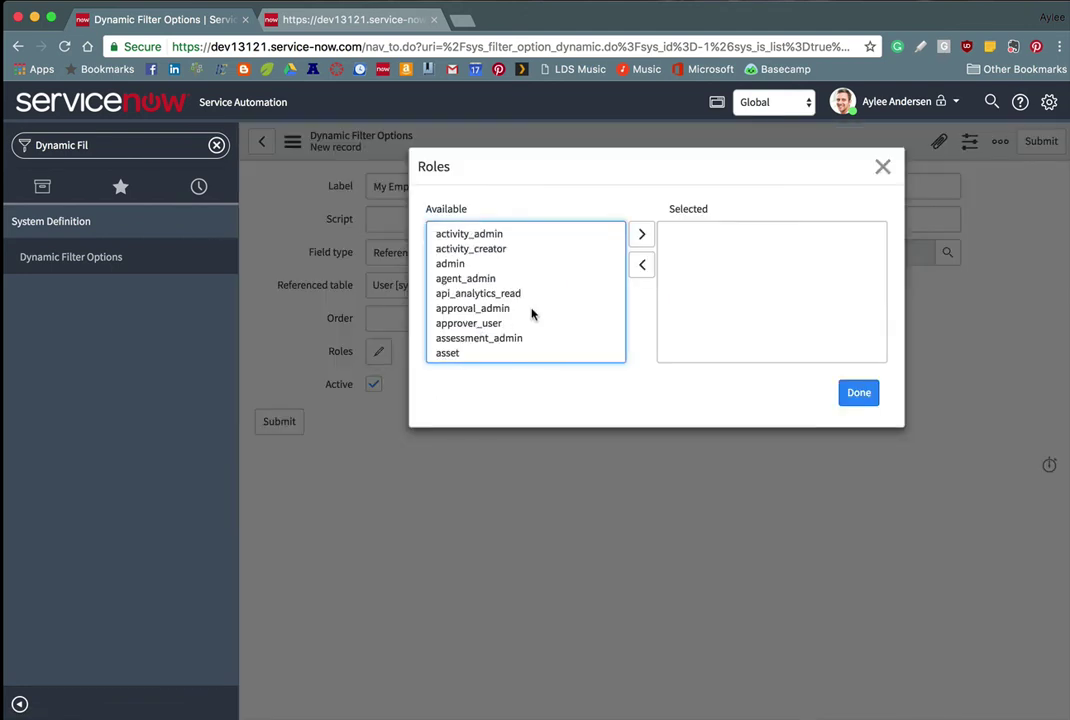
pyautogui.press('x')
pyautogui.scroll(-3, 532, 330)
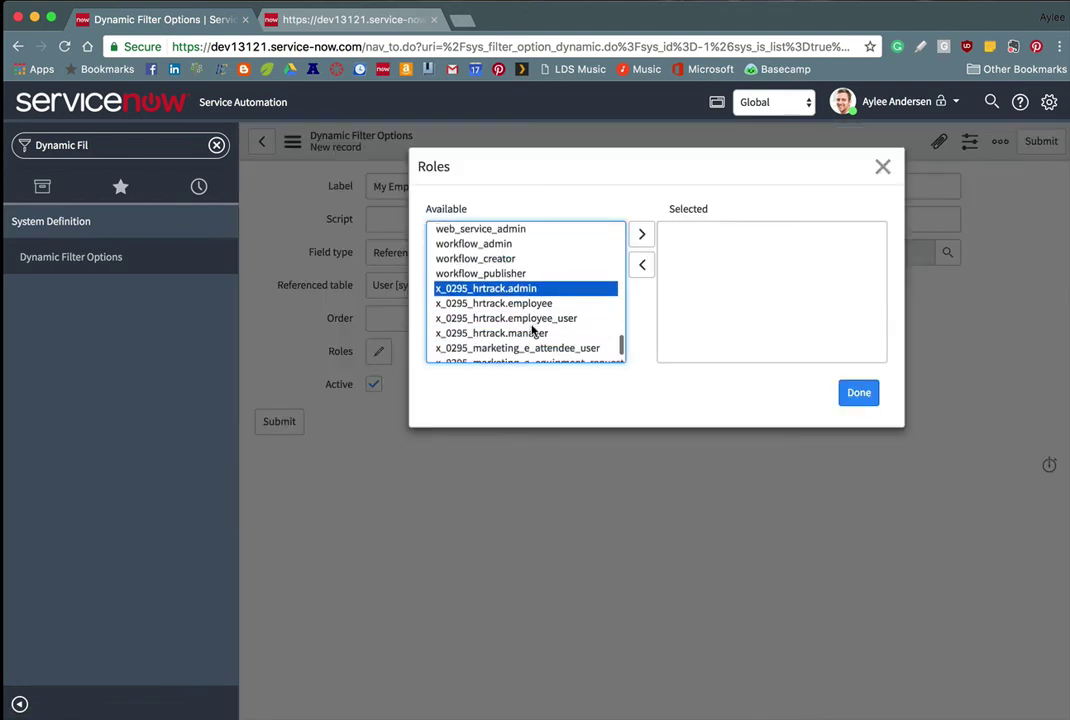
pyautogui.doubleClick(522, 320)
pyautogui.click(859, 393)
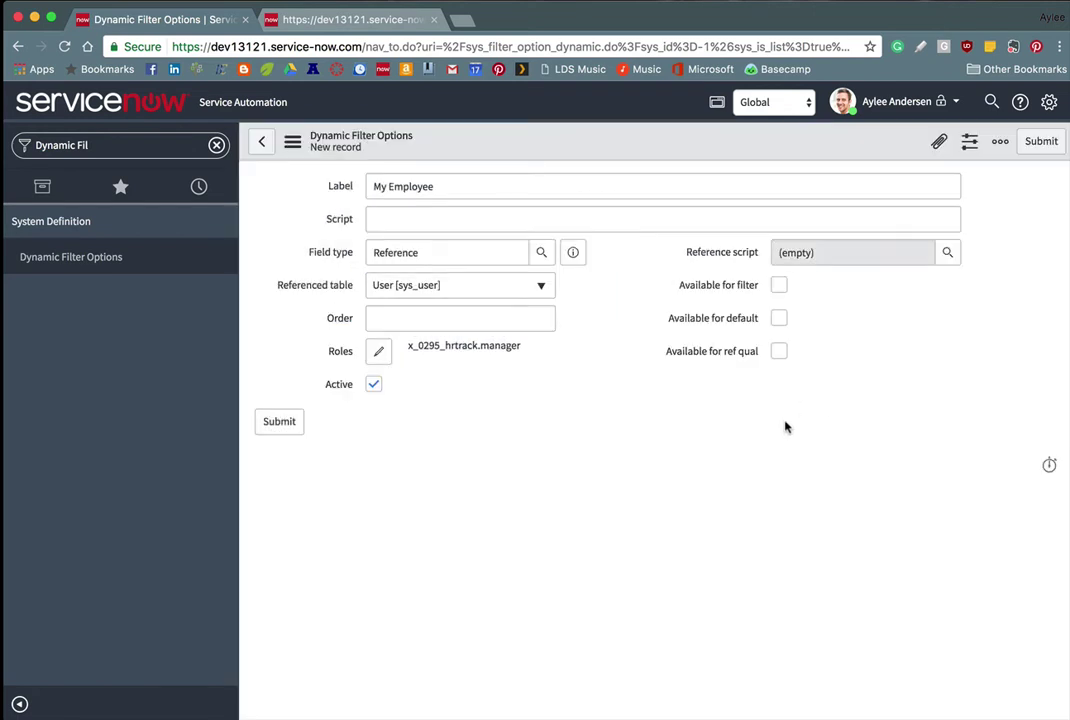
pyautogui.click(779, 285)
pyautogui.moveTo(337, 224)
pyautogui.moveTo(334, 216)
# - Leave the unsaved filter option and list the System UI script includes, using the navigator filter "Script Inc"
pyautogui.click(120, 145)
pyautogui.write('script Inc')
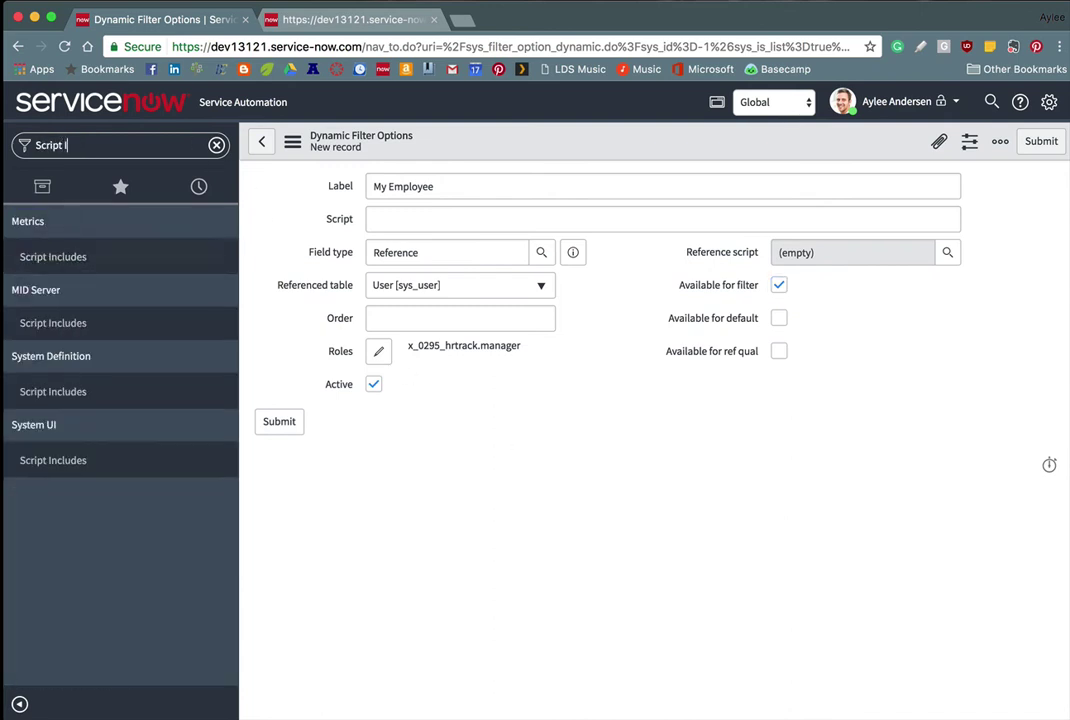
pyautogui.click(53, 460)
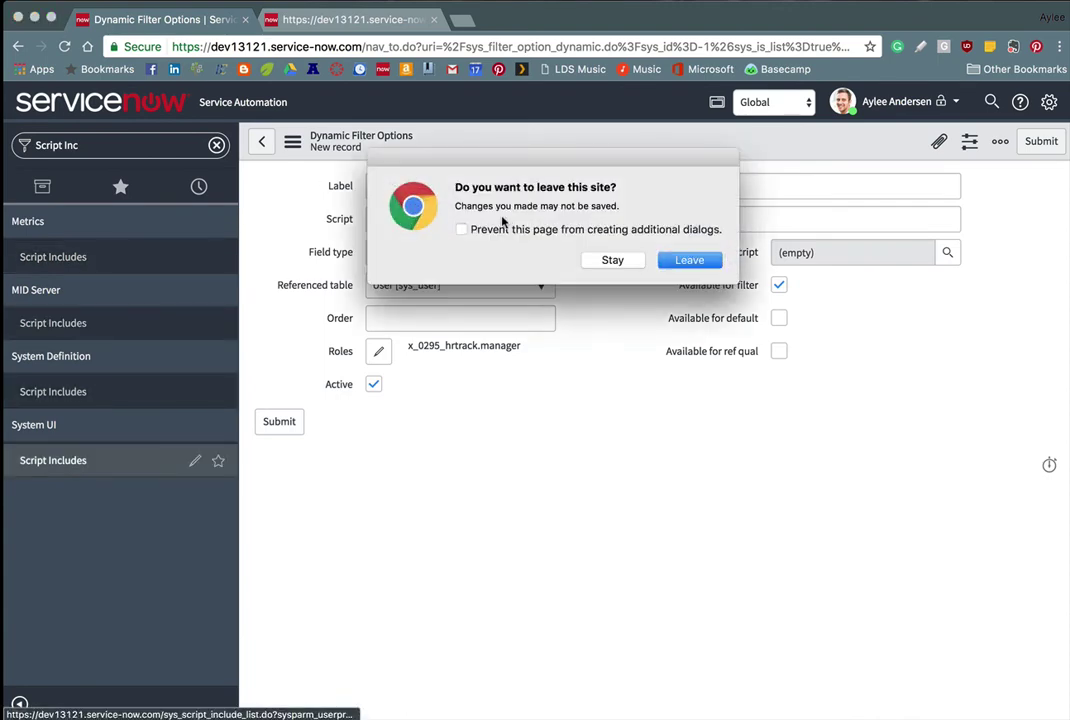
pyautogui.press('Return')
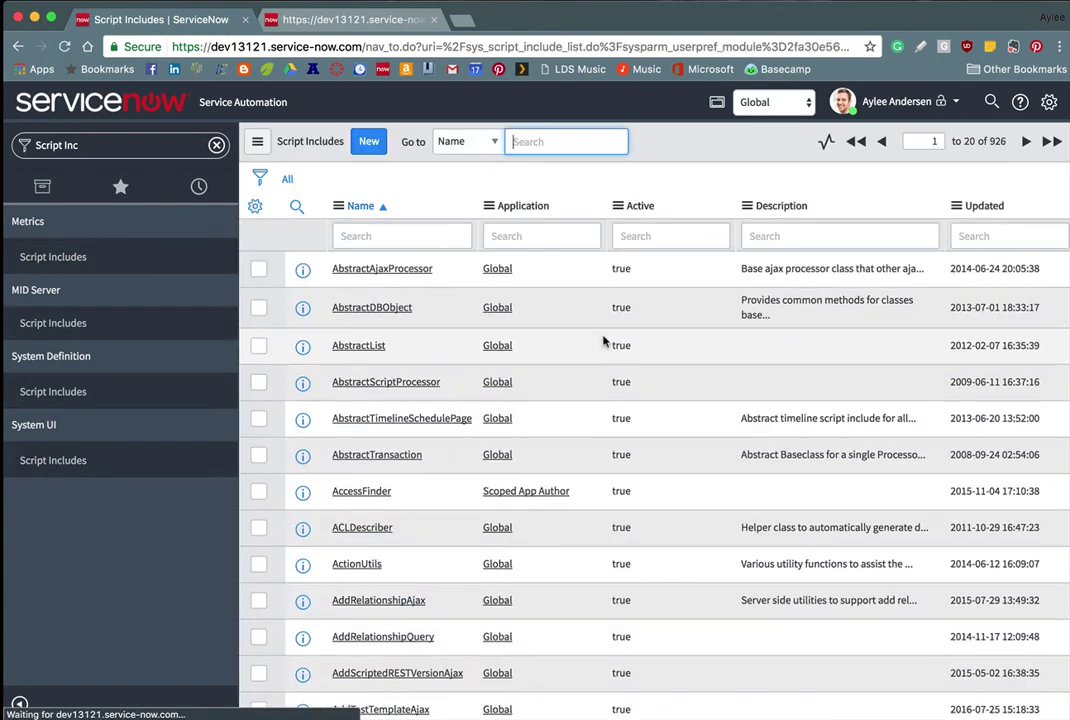
# - Search the script includes by name for Employee, open that record and examine its getManagedEmployees function
pyautogui.click(410, 234)
pyautogui.write('Employee')
pyautogui.press('Return')
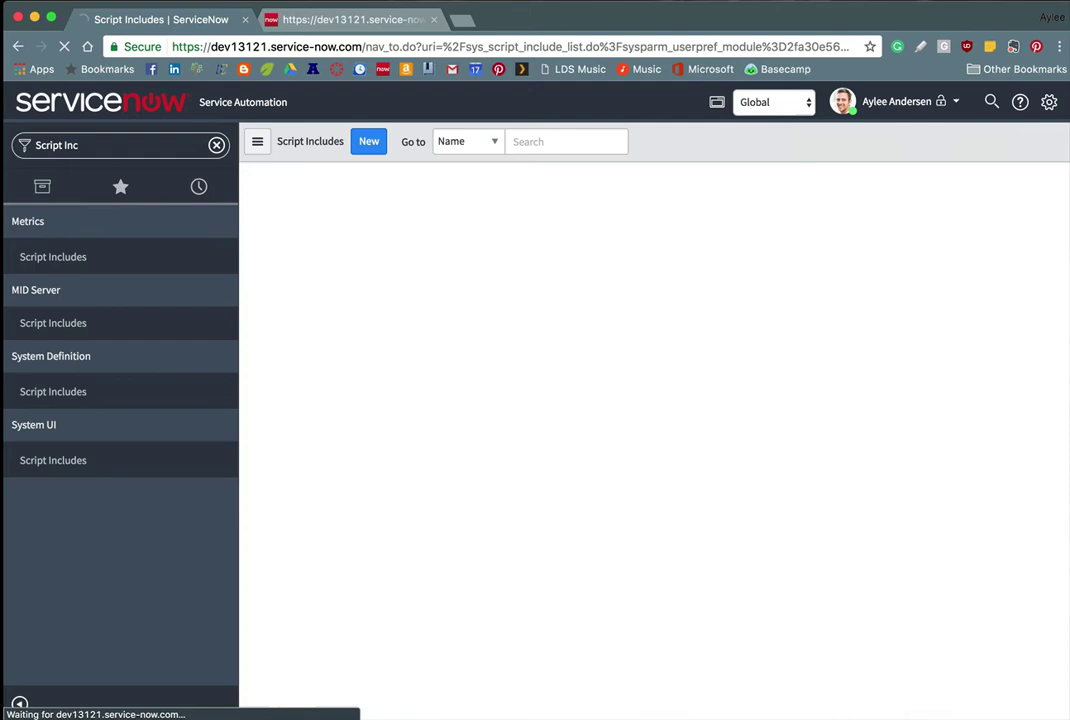
pyautogui.click(366, 274)
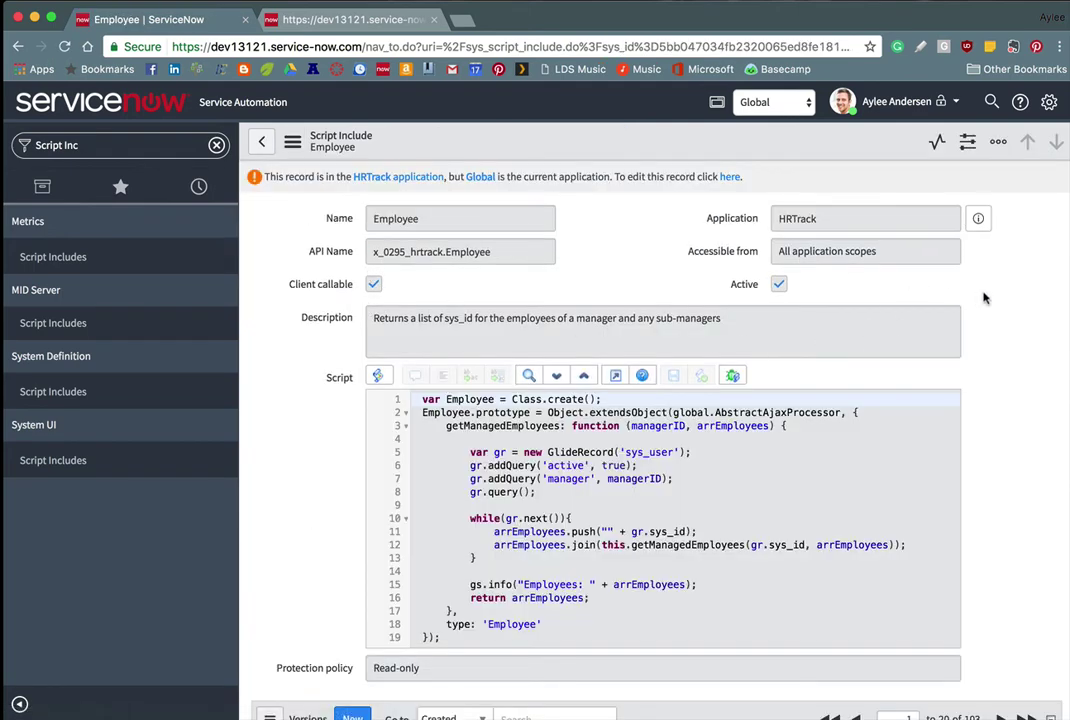
pyautogui.scroll(-1, 975, 303)
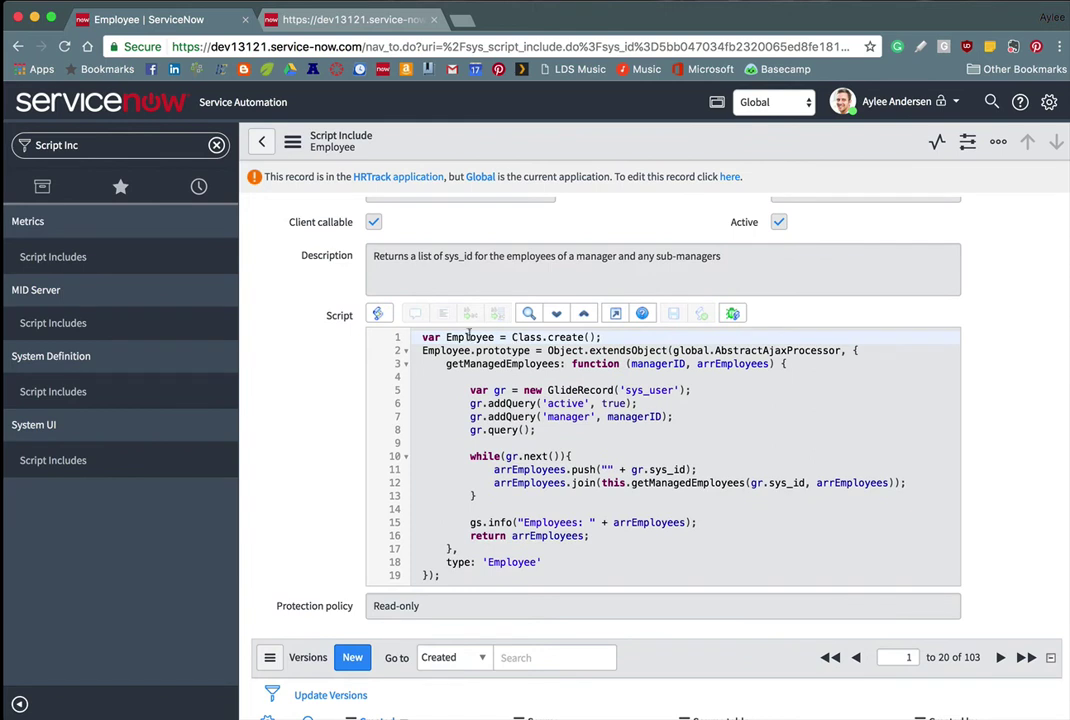
pyautogui.click(520, 365)
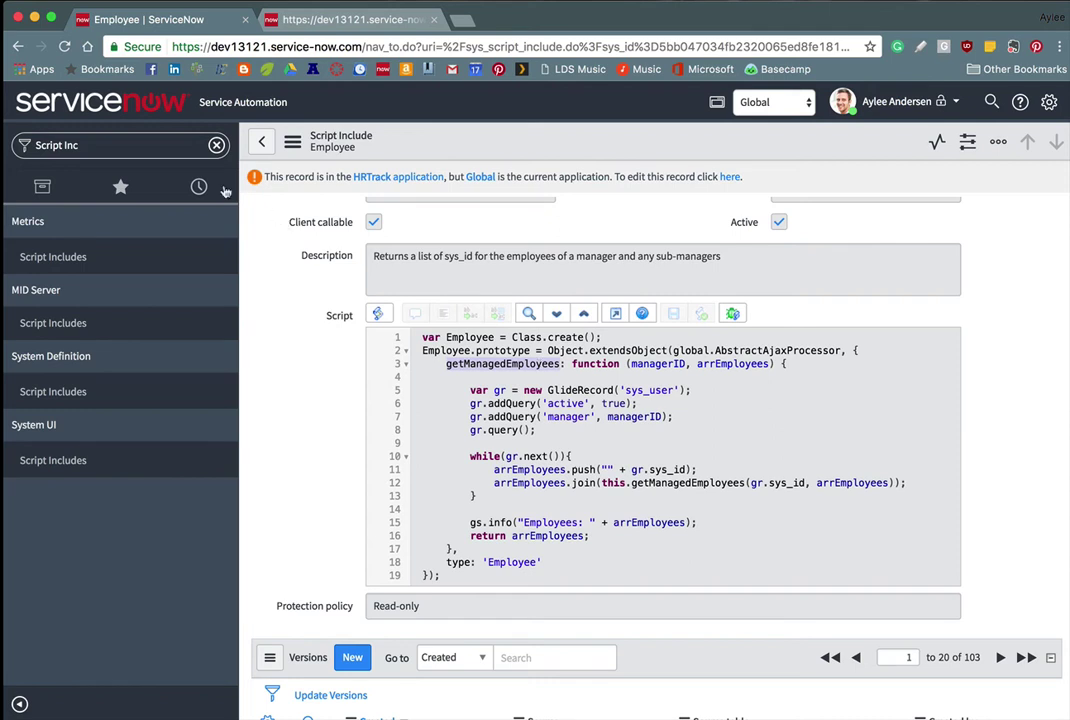
# - Return to Dynamic Filter Options with the filter "Dynamic", search the labels for My Employee and open that record
pyautogui.click(190, 152)
pyautogui.write('Dynamic')
pyautogui.click(70, 455)
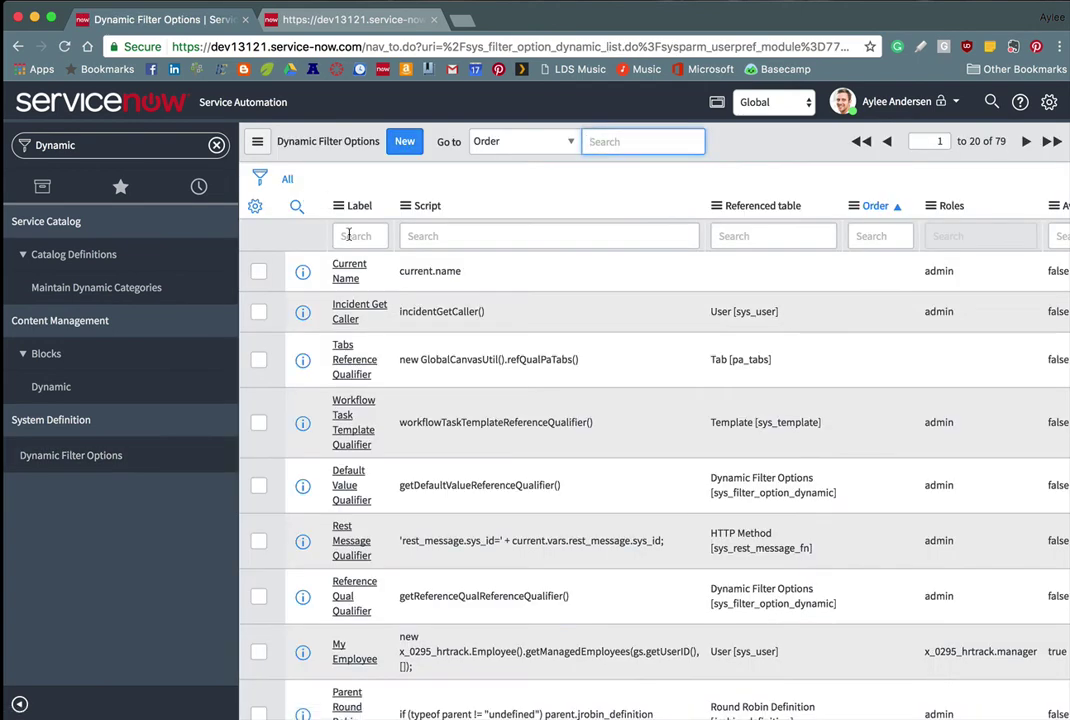
pyautogui.click(349, 235)
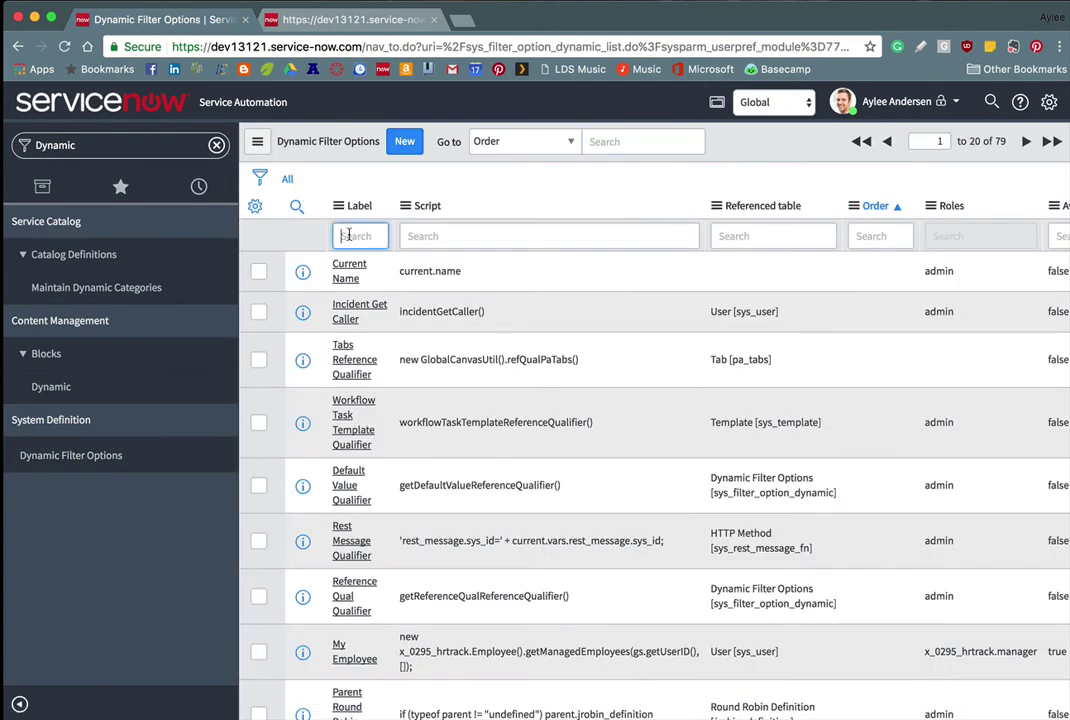
pyautogui.write('My Employee')
pyautogui.press('Return')
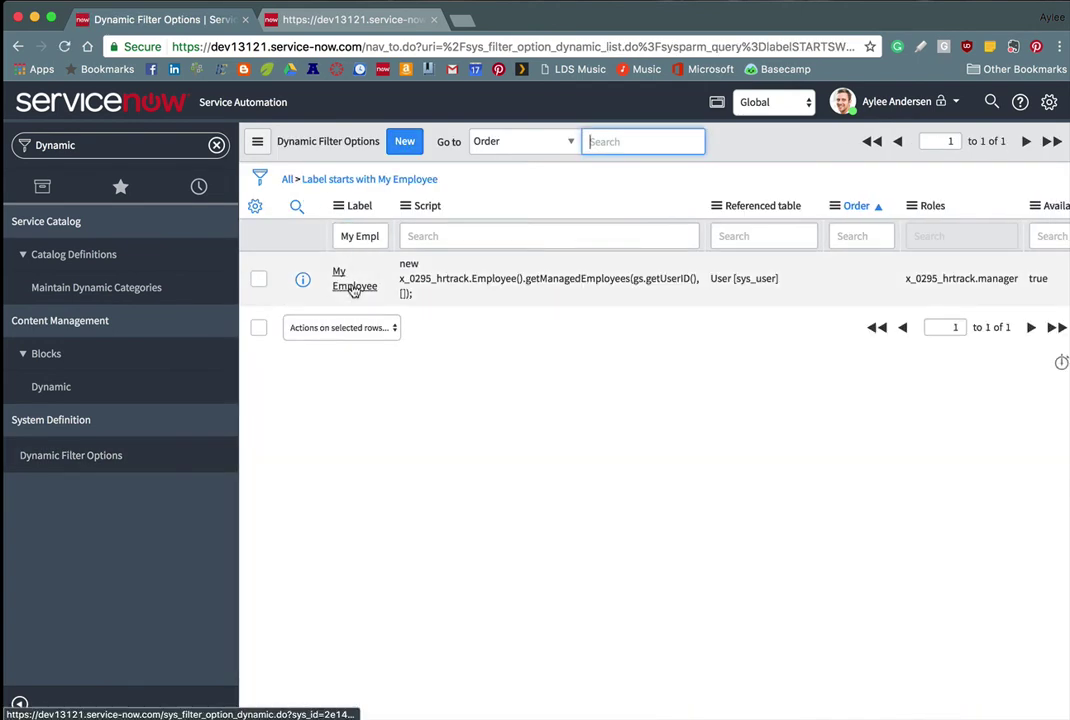
pyautogui.click(353, 288)
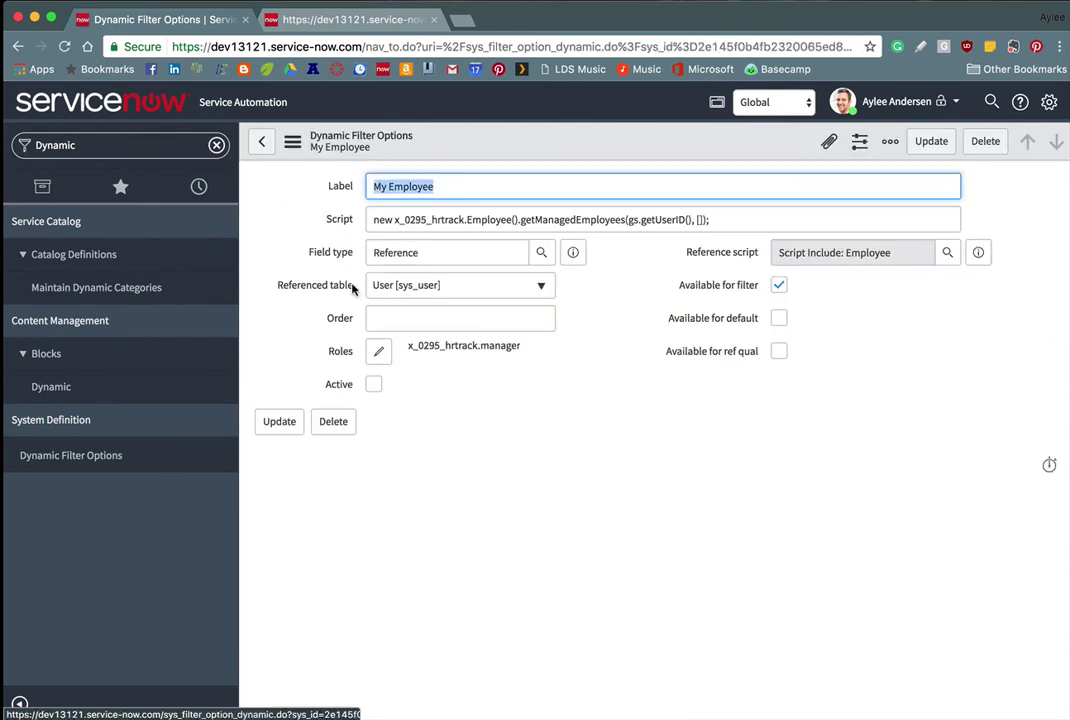
# - Activate the My Employee filter option with the Employee document from Script Include [sys_script_include] as its reference script, and save the record
pyautogui.click(373, 384)
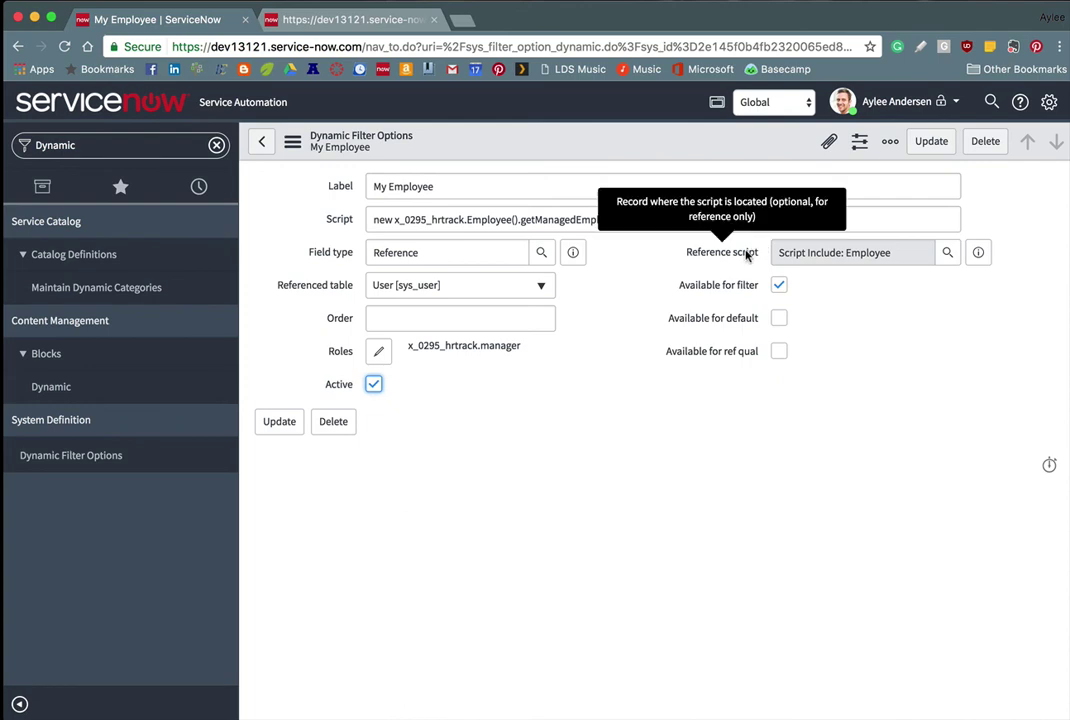
pyautogui.click(947, 255)
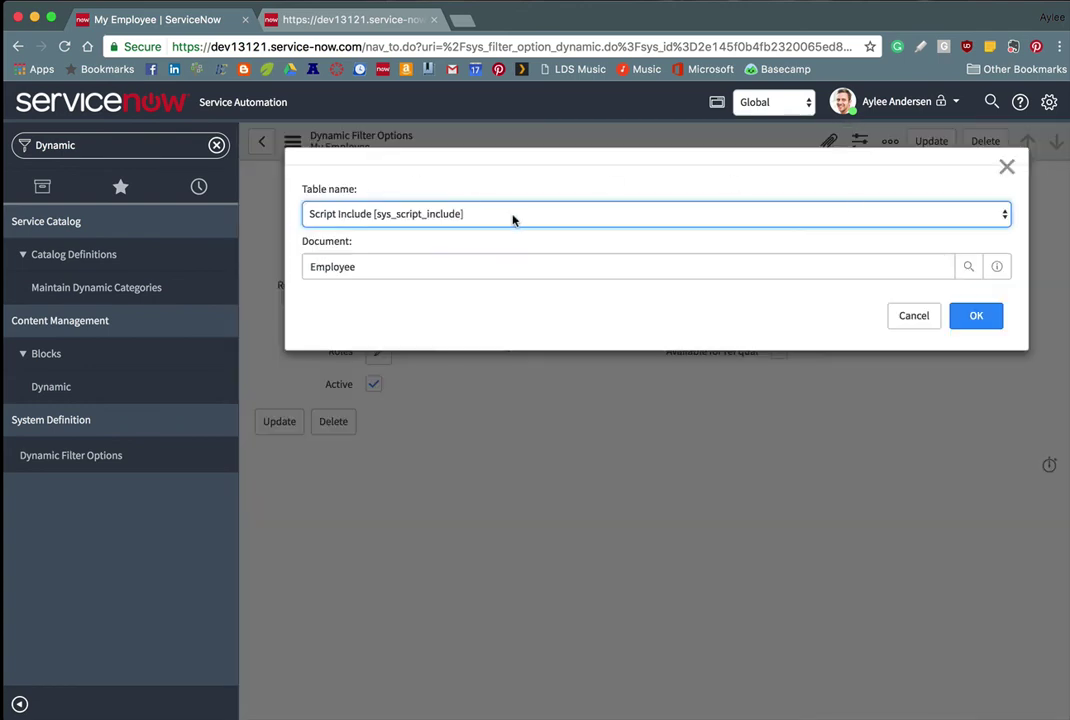
pyautogui.click(513, 219)
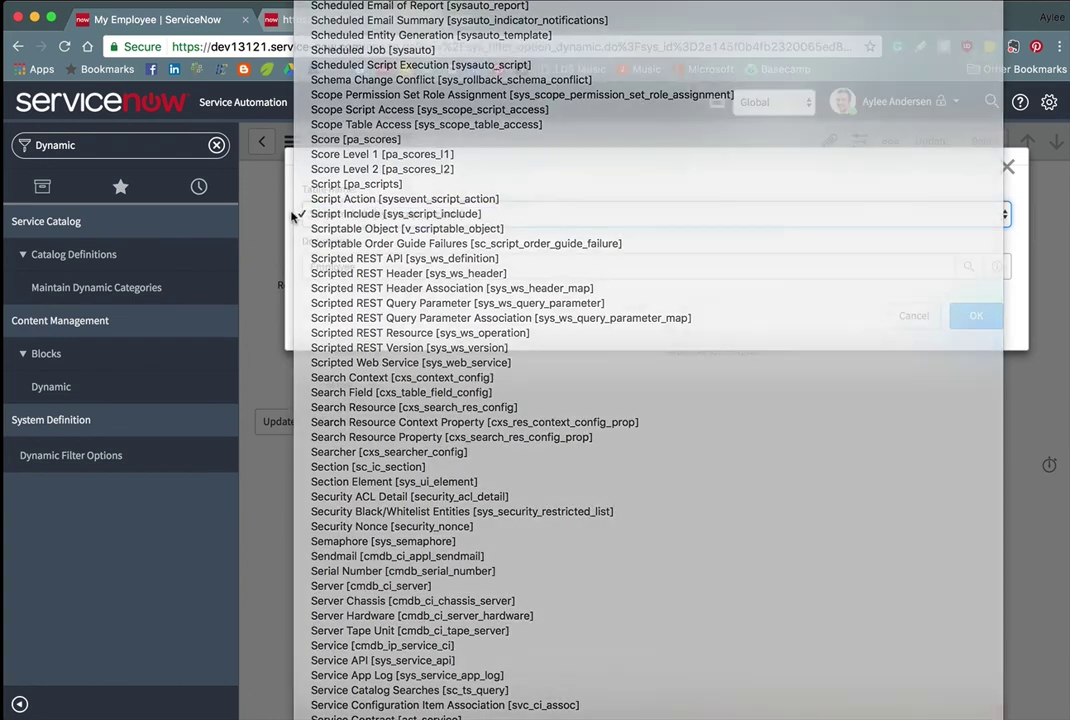
pyautogui.click(294, 215)
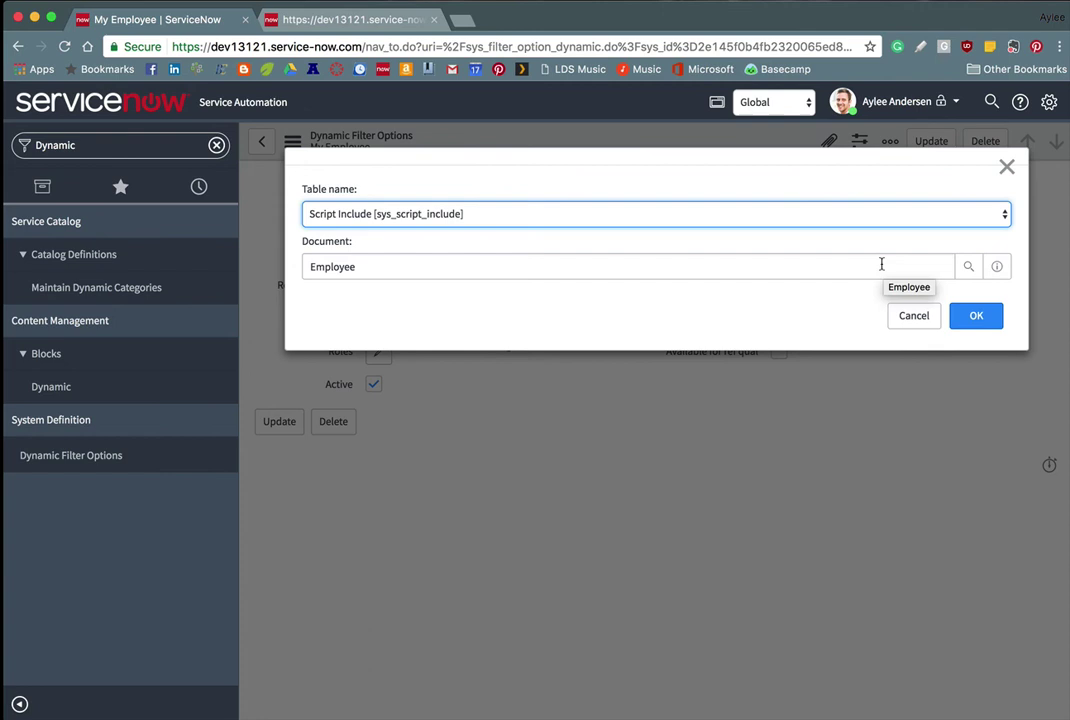
pyautogui.click(976, 315)
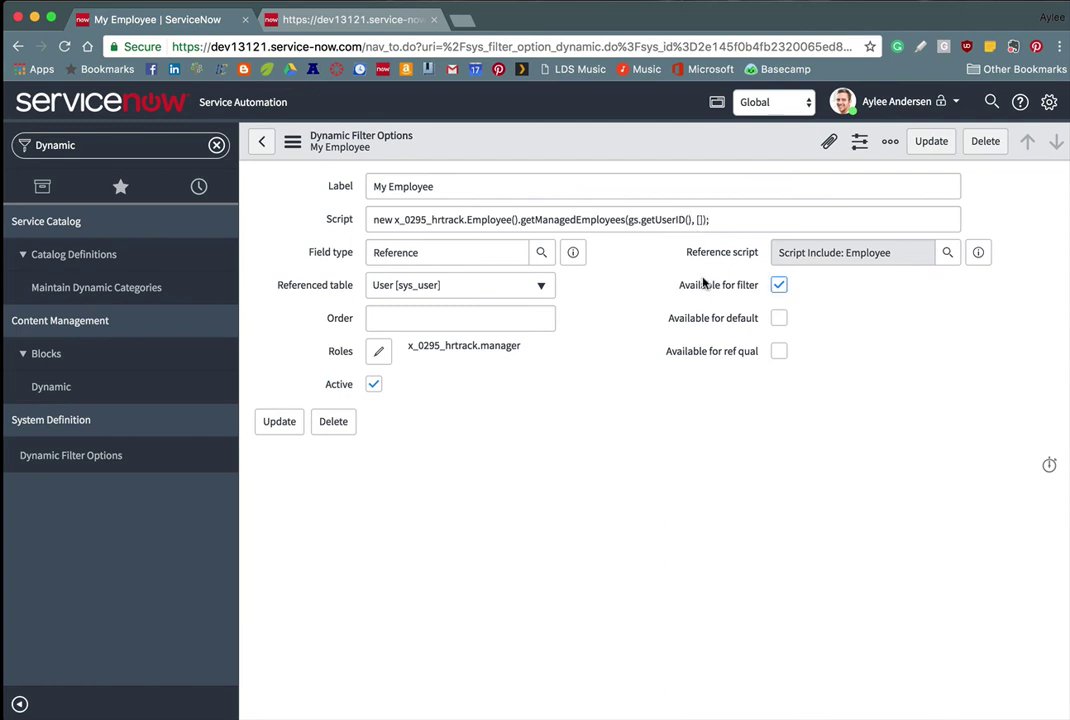
pyautogui.moveTo(704, 283)
pyautogui.click(284, 422)
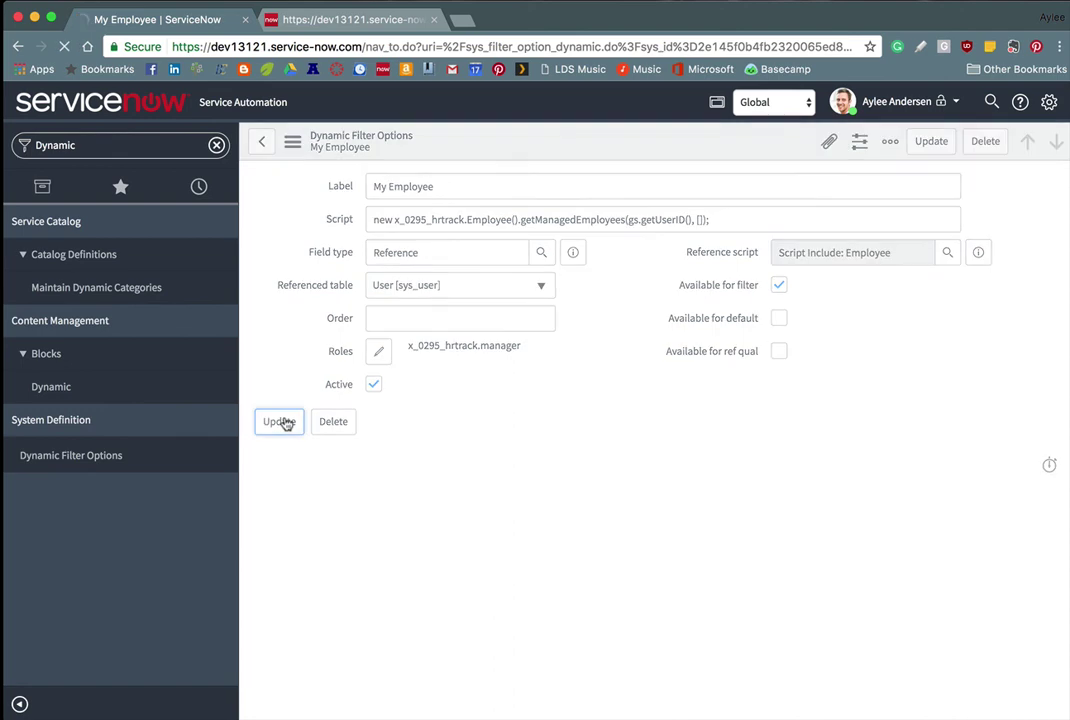
# - Switch back to Studio and close the unsaved new access control without saving it
pyautogui.click(363, 21)
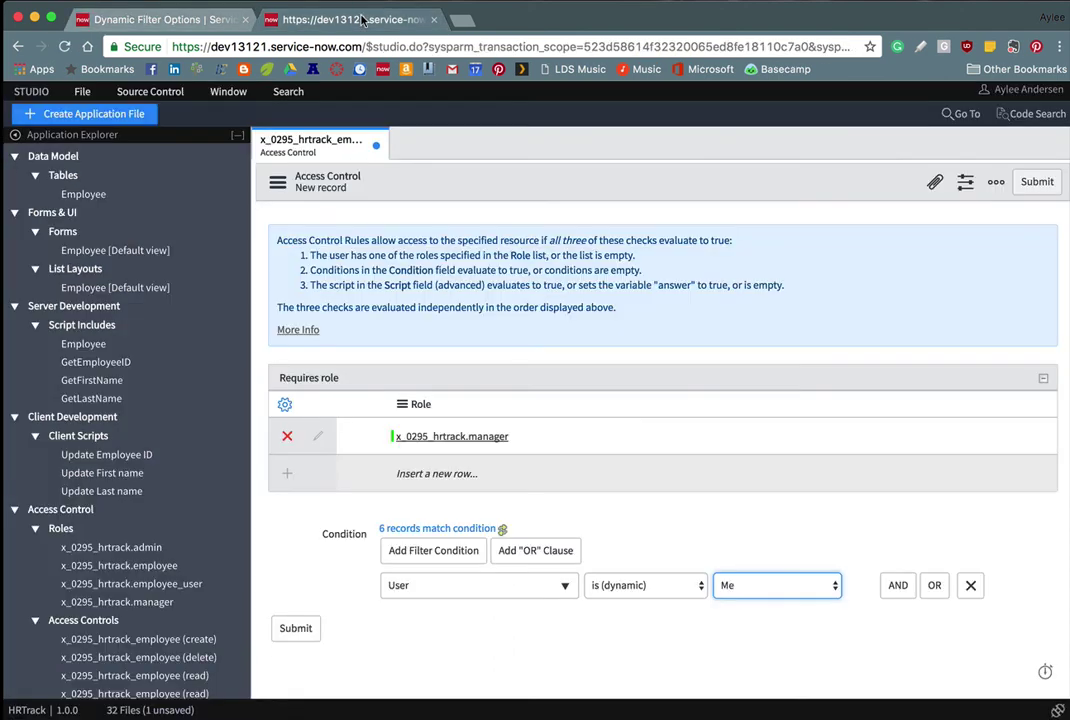
pyautogui.click(377, 149)
pyautogui.click(628, 203)
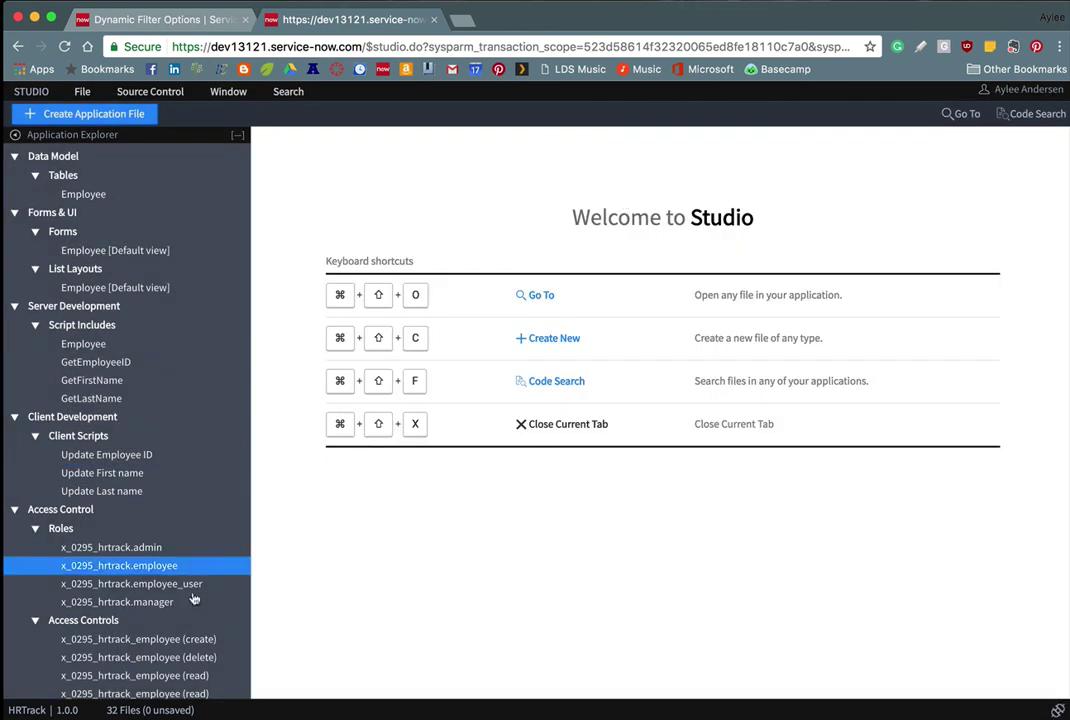
# - Open the existing x_0295_hrtrack_employee read access control for managers and choose My Employee as the dynamic User value in its condition
pyautogui.scroll(-3, 194, 598)
pyautogui.click(186, 642)
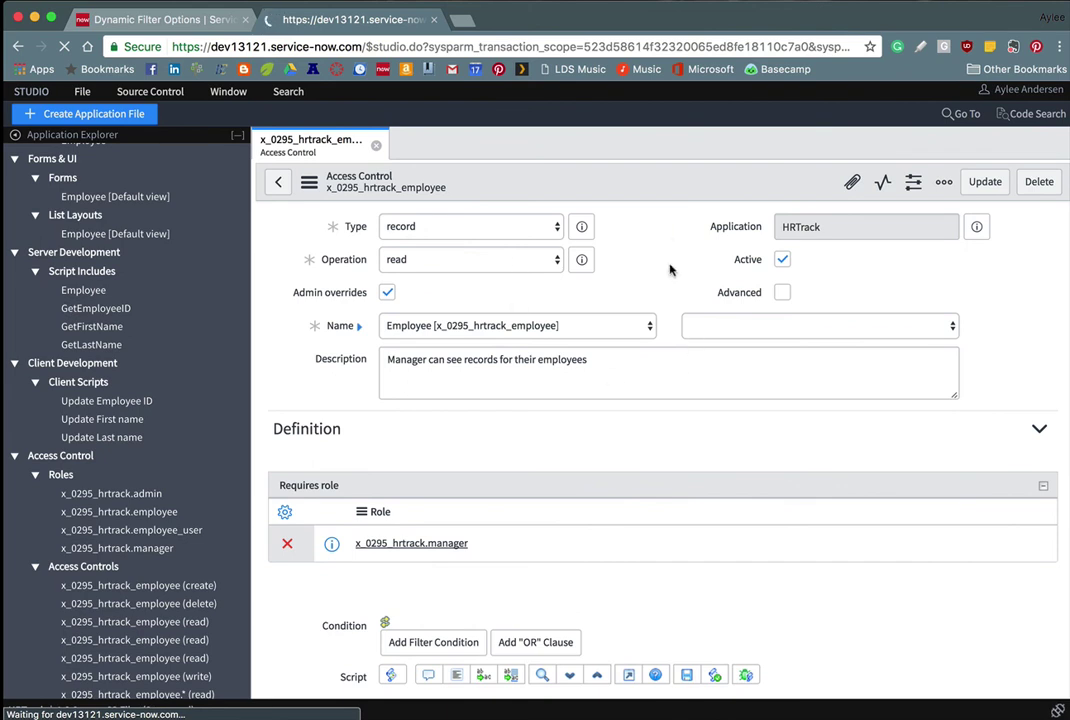
pyautogui.scroll(-1, 646, 257)
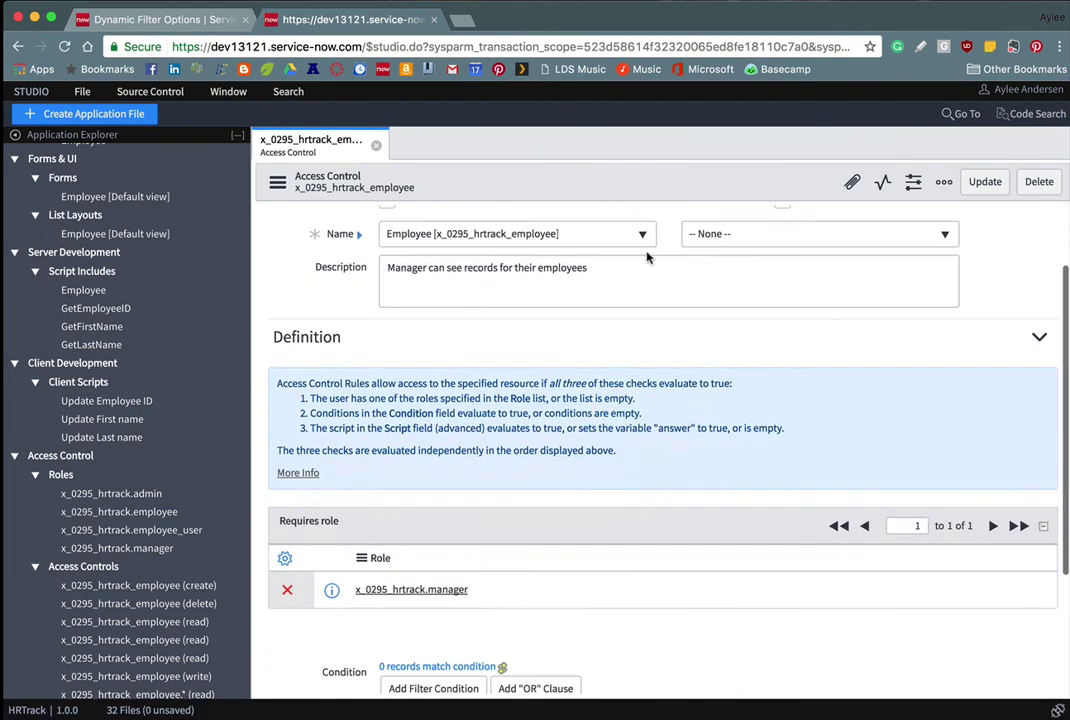
pyautogui.scroll(-1, 646, 257)
pyautogui.scroll(-2, 646, 257)
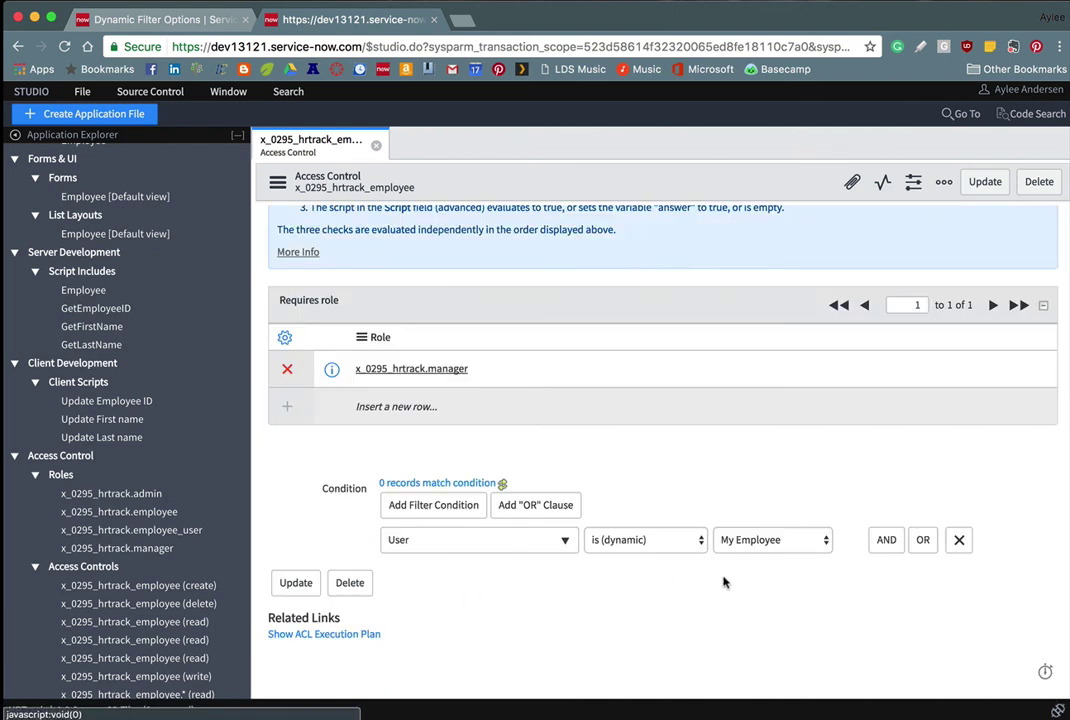
pyautogui.click(770, 540)
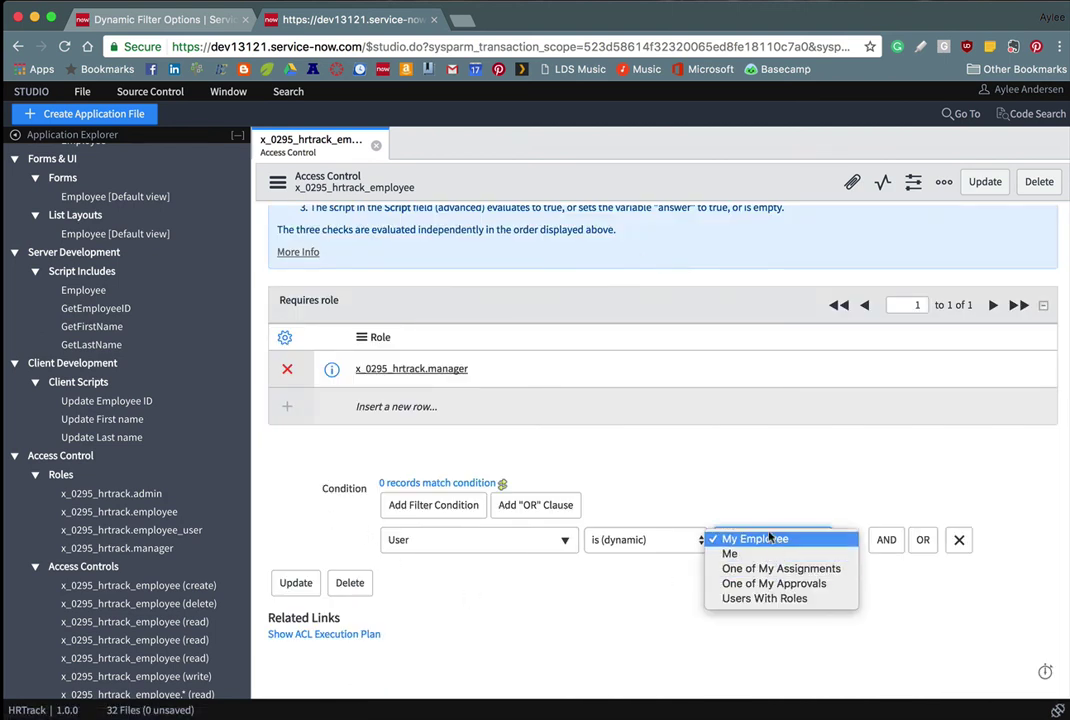
pyautogui.click(777, 541)
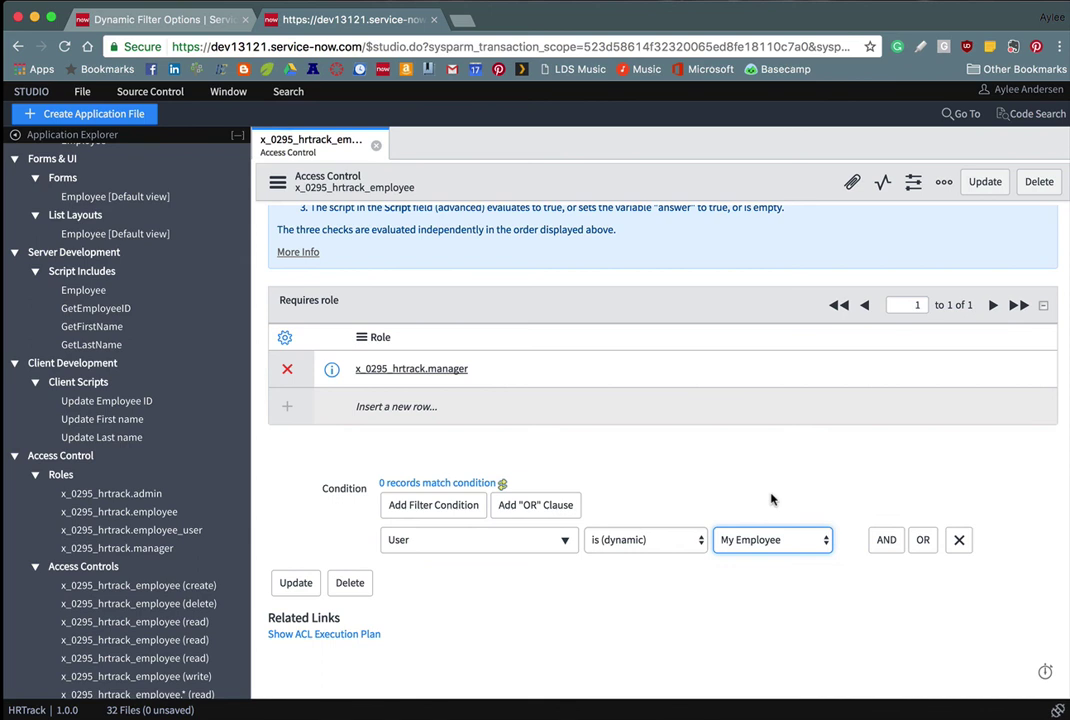